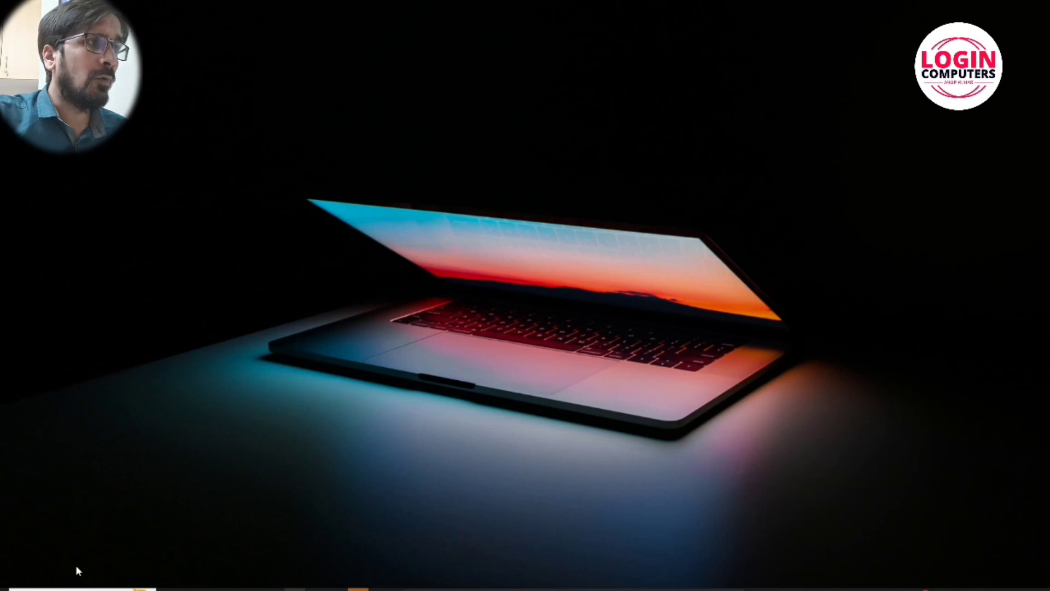
Permanently delete all files and folders in the Temp folder
{"action": "scroll", "coordinate": [176, 291], "scroll_direction": "down", "scroll_amount": 15}
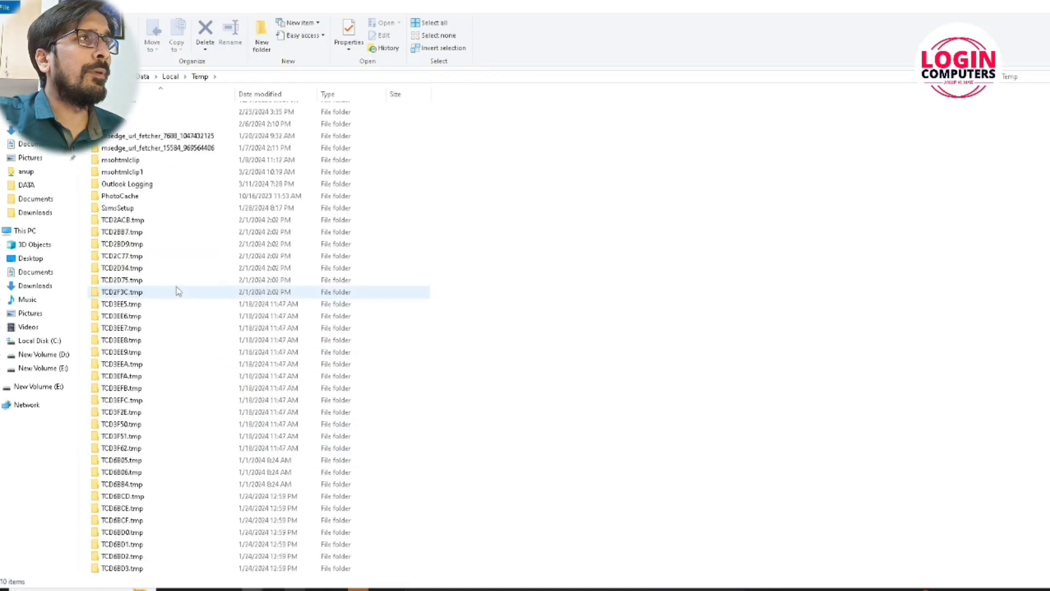
{"action": "scroll", "coordinate": [189, 361], "scroll_direction": "down", "scroll_amount": 10}
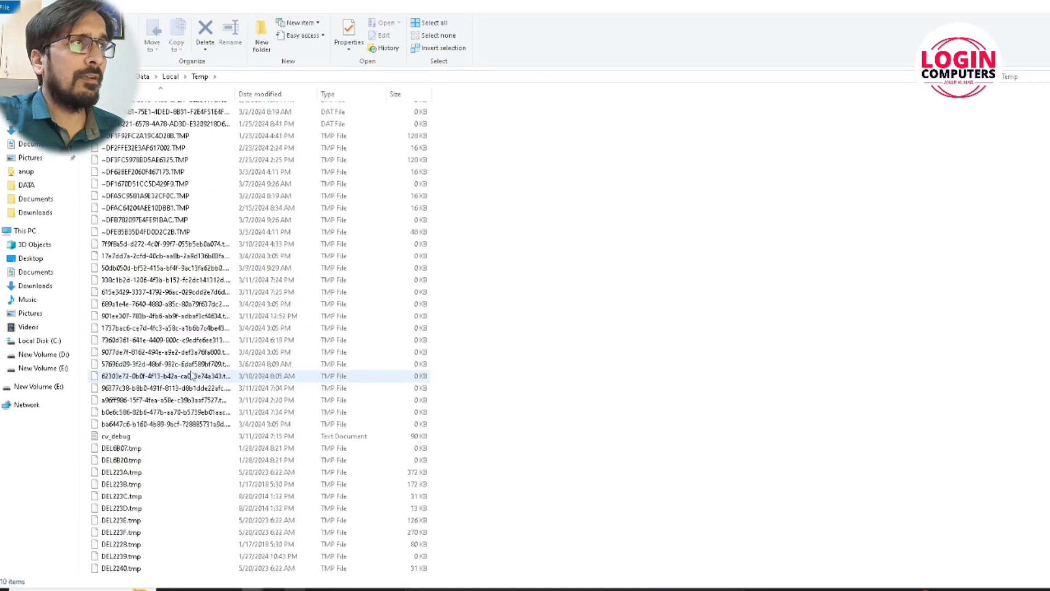
{"action": "scroll", "coordinate": [191, 378], "scroll_direction": "up", "scroll_amount": 12}
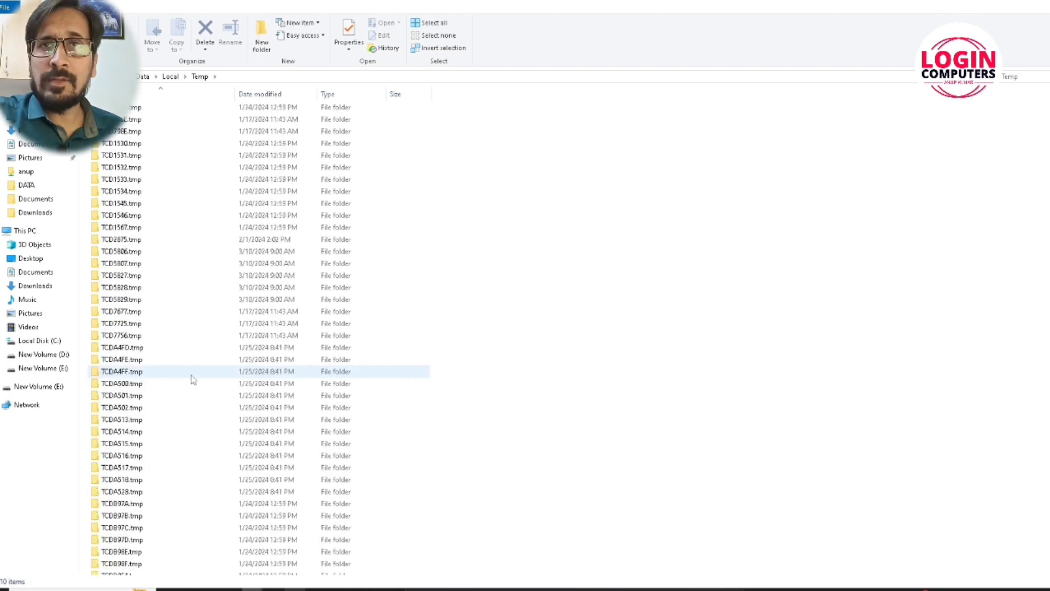
{"action": "scroll", "coordinate": [192, 379], "scroll_direction": "up", "scroll_amount": 1}
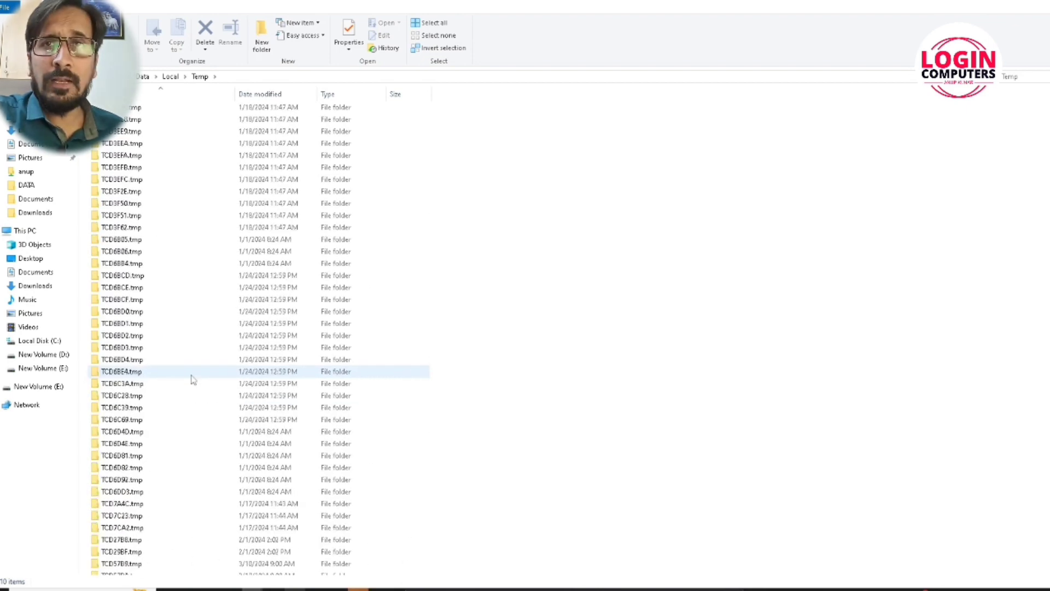
{"action": "scroll", "coordinate": [192, 379], "scroll_direction": "up", "scroll_amount": 12}
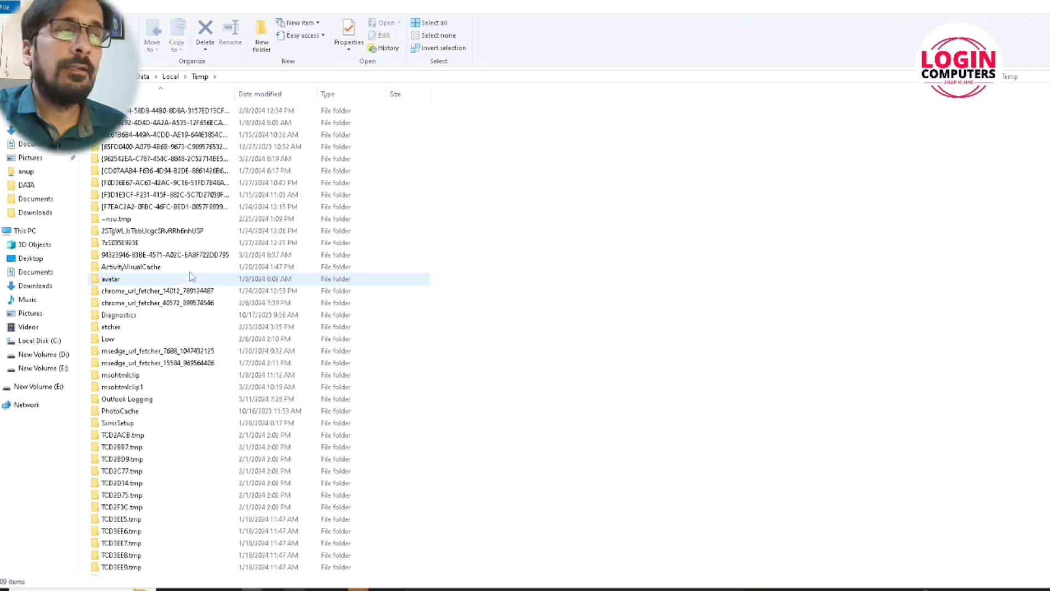
{"action": "left_click", "coordinate": [222, 292]}
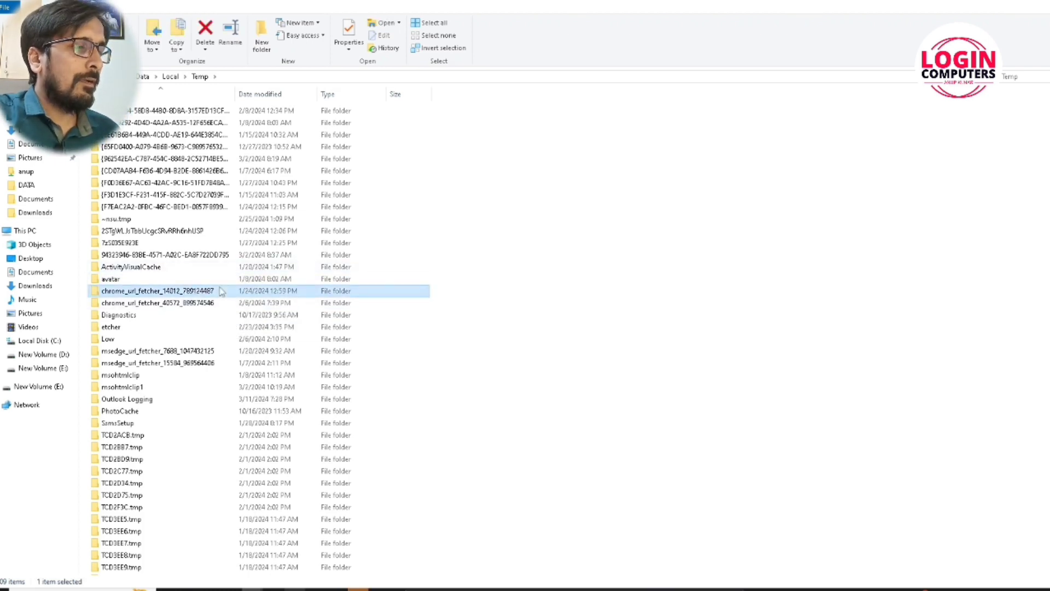
{"action": "key", "text": "ctrl+a"}
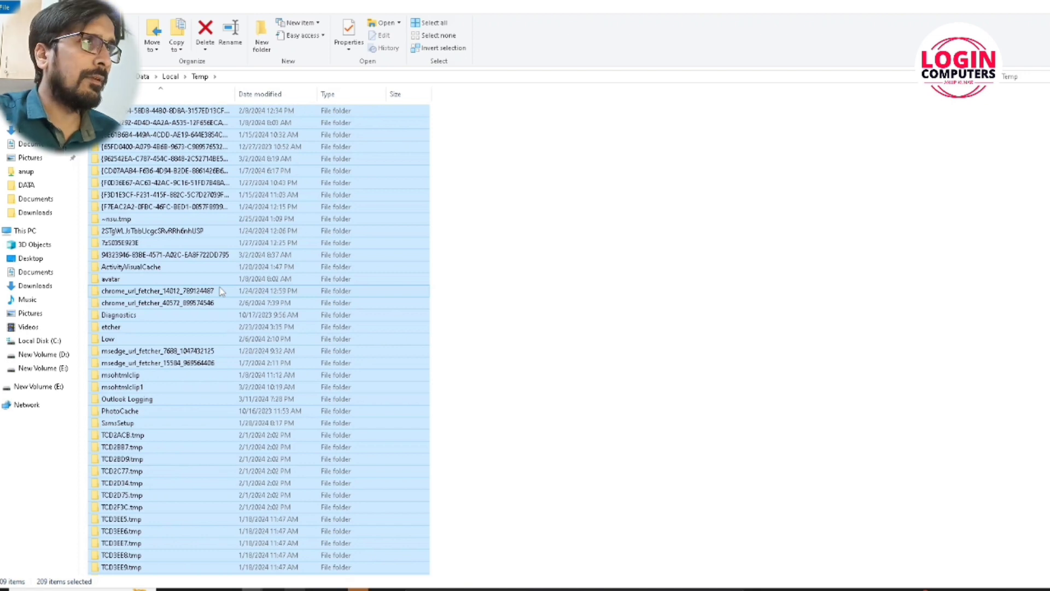
{"action": "key", "text": "shift+Delete"}
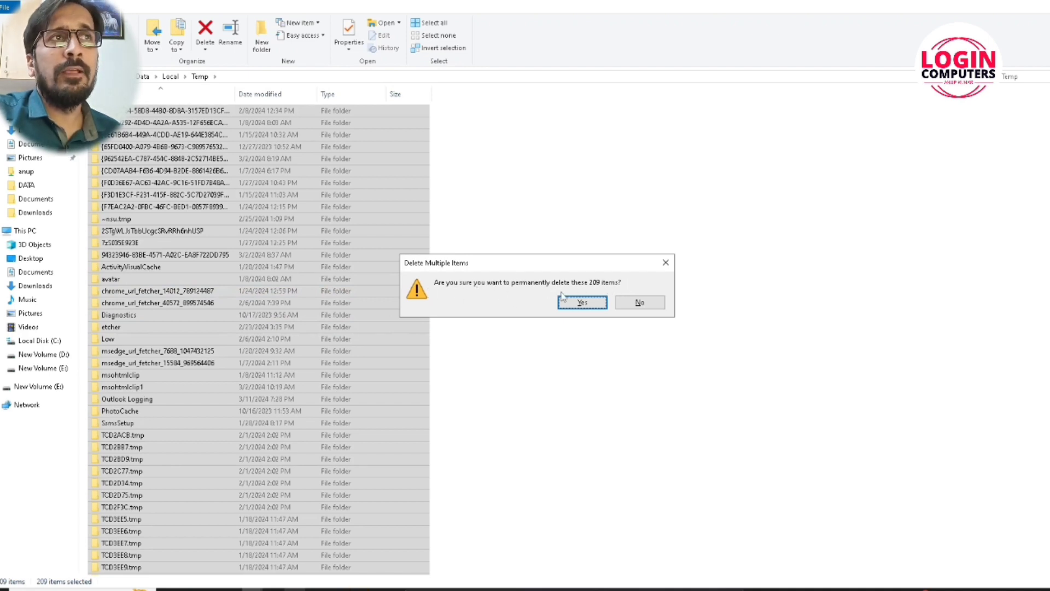
{"action": "left_click", "coordinate": [577, 301]}
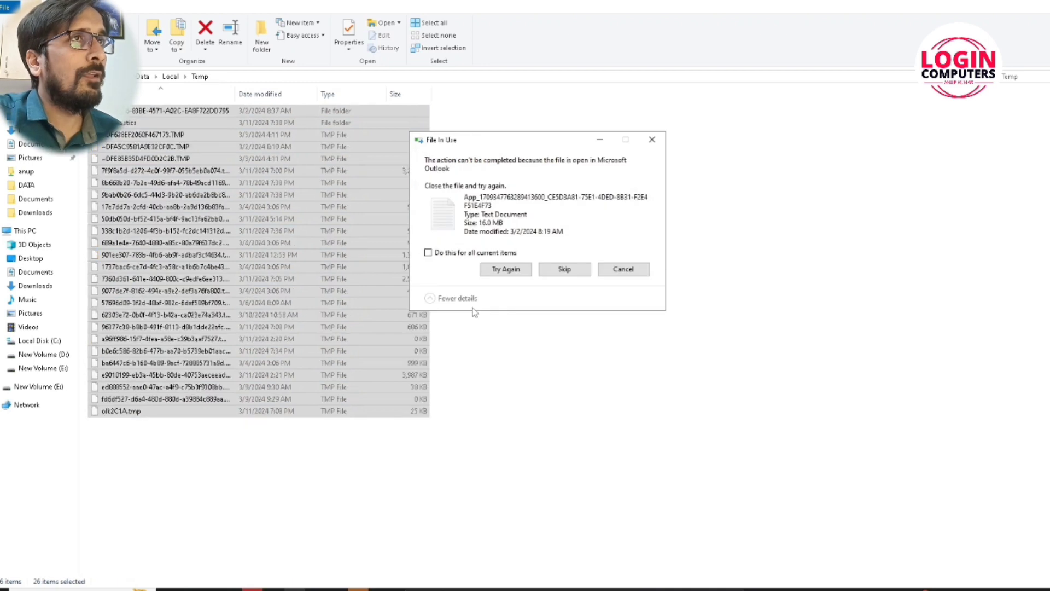
Skip all current items that are in use during the deletion, and refresh the Temp folder
{"action": "left_click", "coordinate": [438, 253]}
{"action": "left_click", "coordinate": [568, 271]}
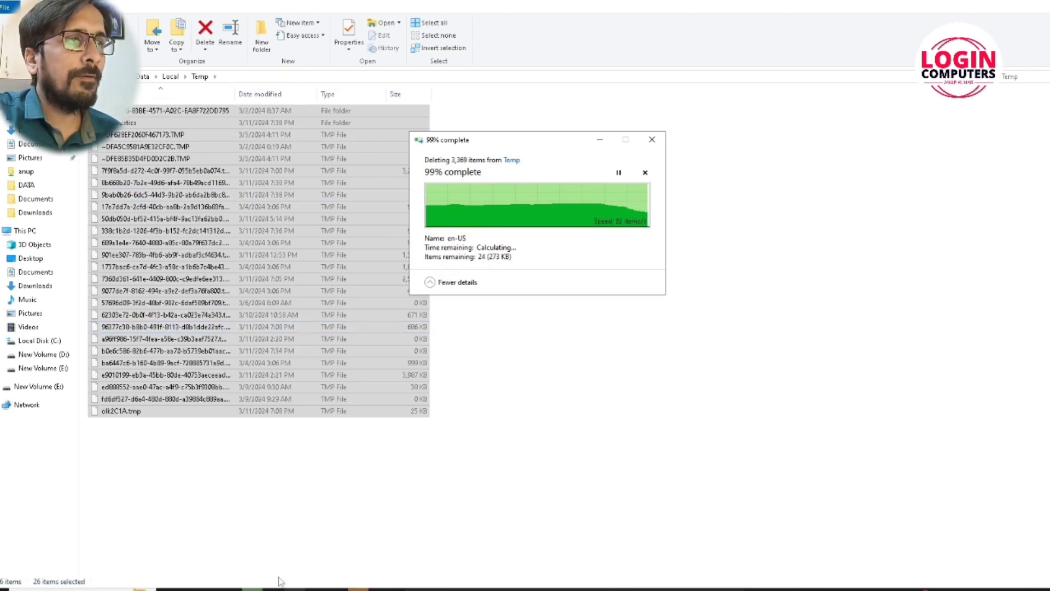
{"action": "left_click", "coordinate": [356, 549]}
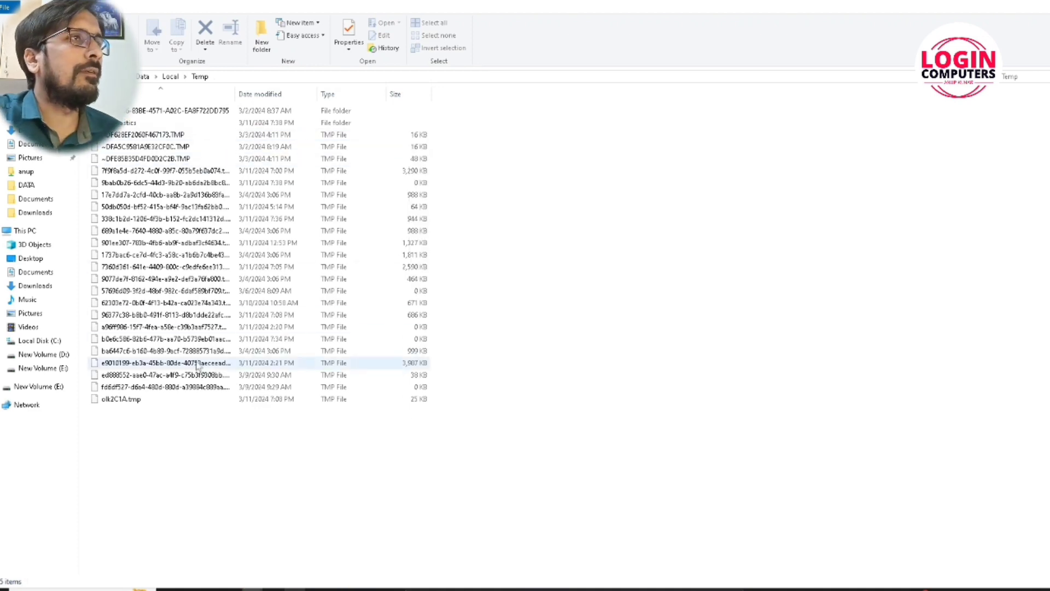
{"action": "right_click", "coordinate": [198, 448]}
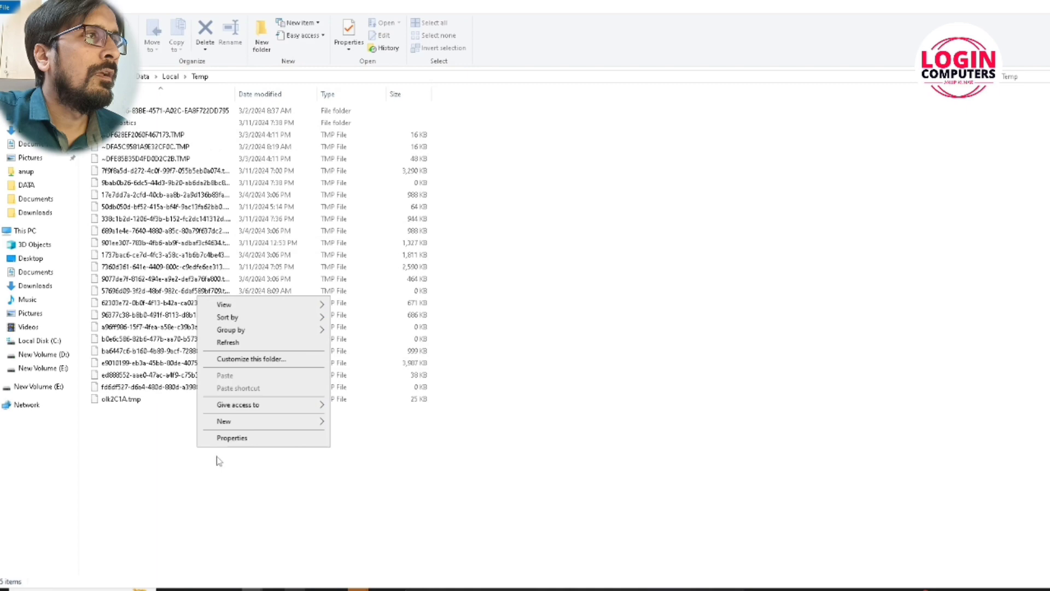
{"action": "left_click", "coordinate": [227, 343]}
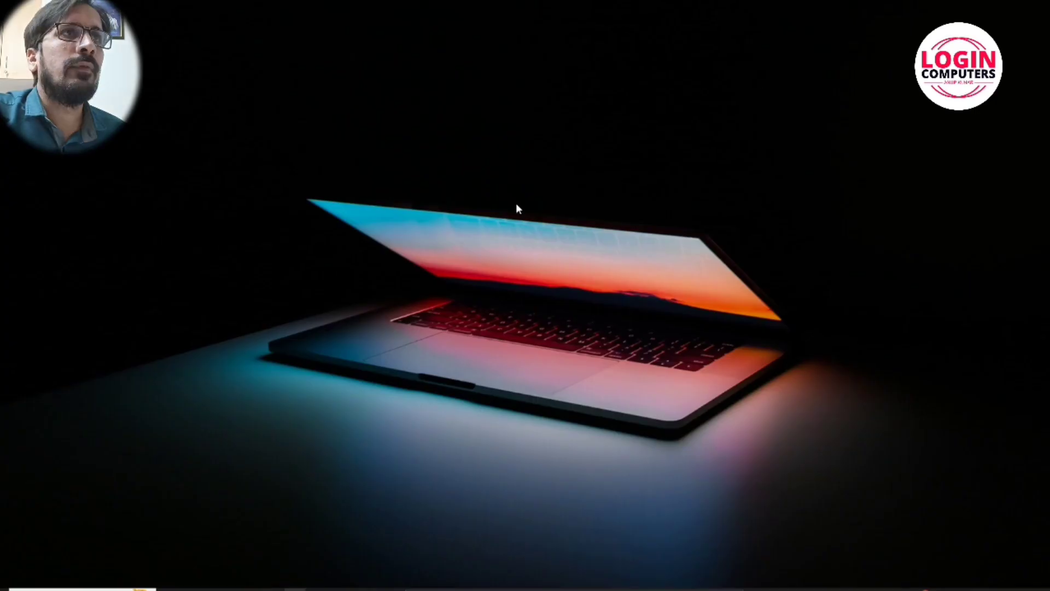
Refresh the desktop and launch Disk Cleanup by running the command cleanmgr
{"action": "right_click", "coordinate": [516, 204]}
{"action": "left_click", "coordinate": [546, 238]}
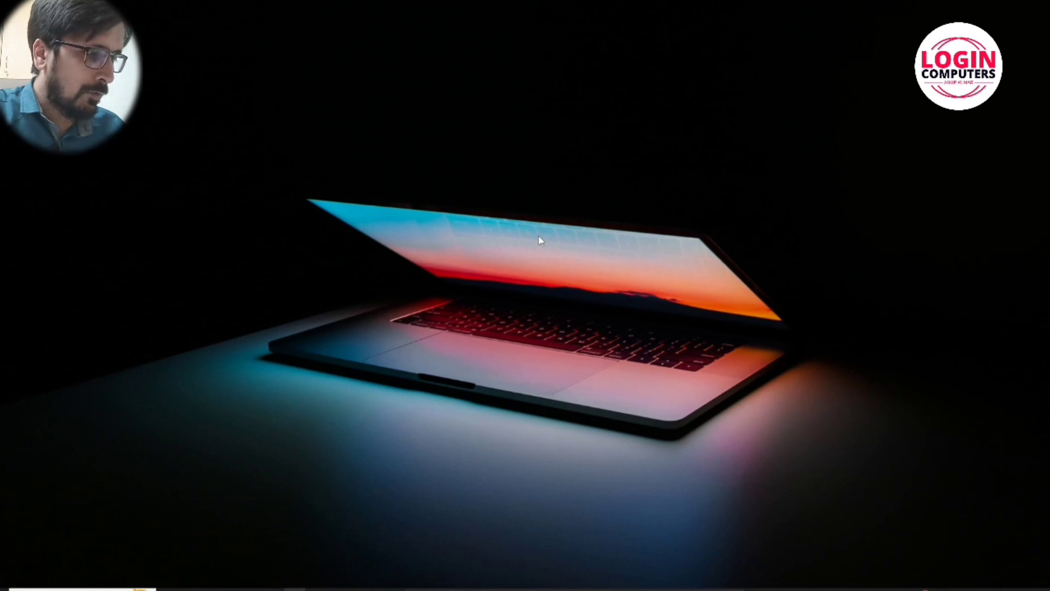
{"action": "key", "text": "super+r"}
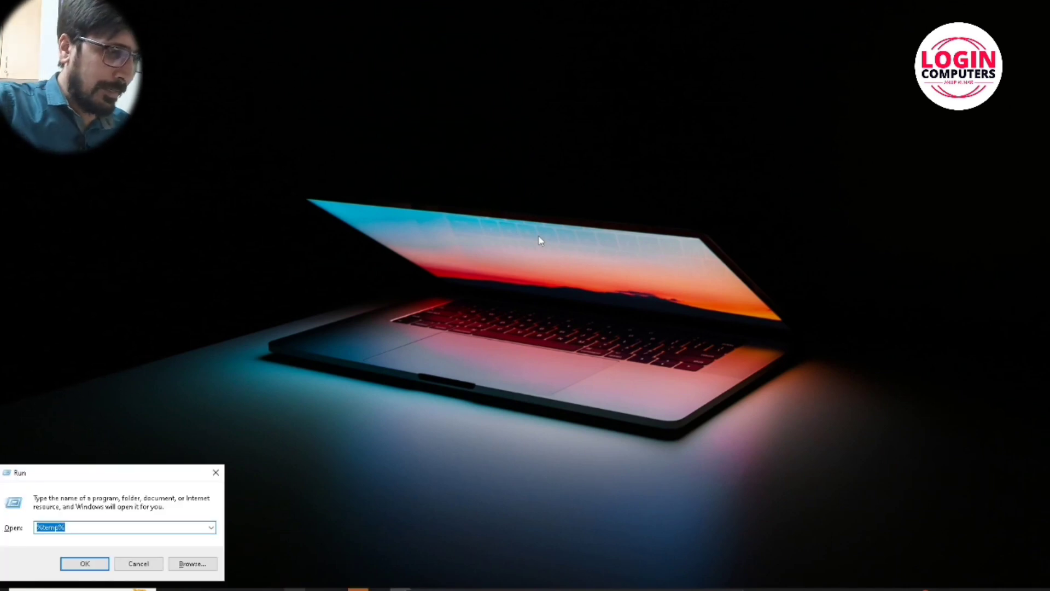
{"action": "type", "text": "cle"}
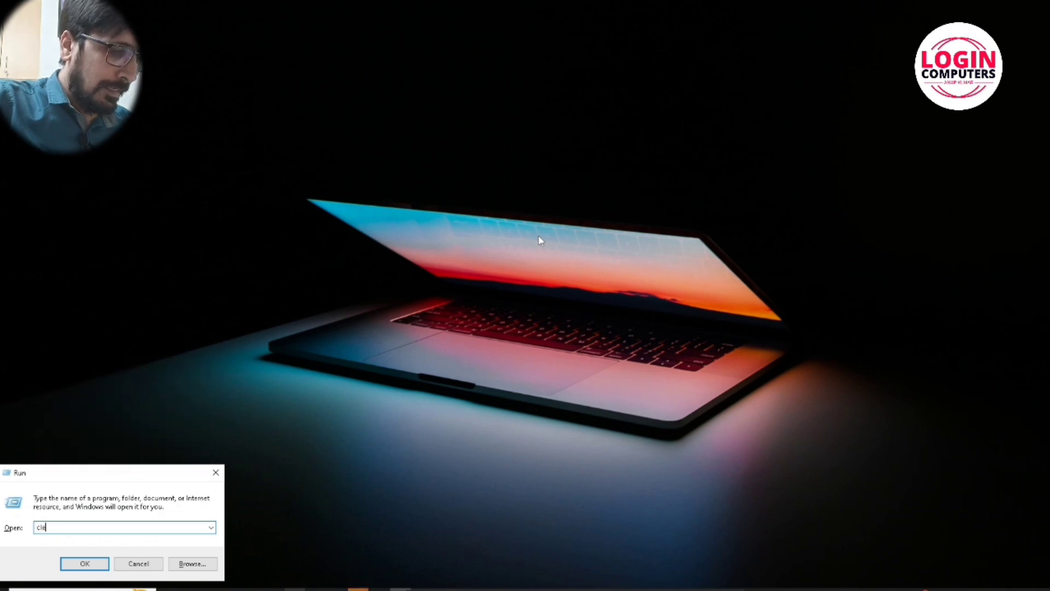
{"action": "type", "text": "mgr"}
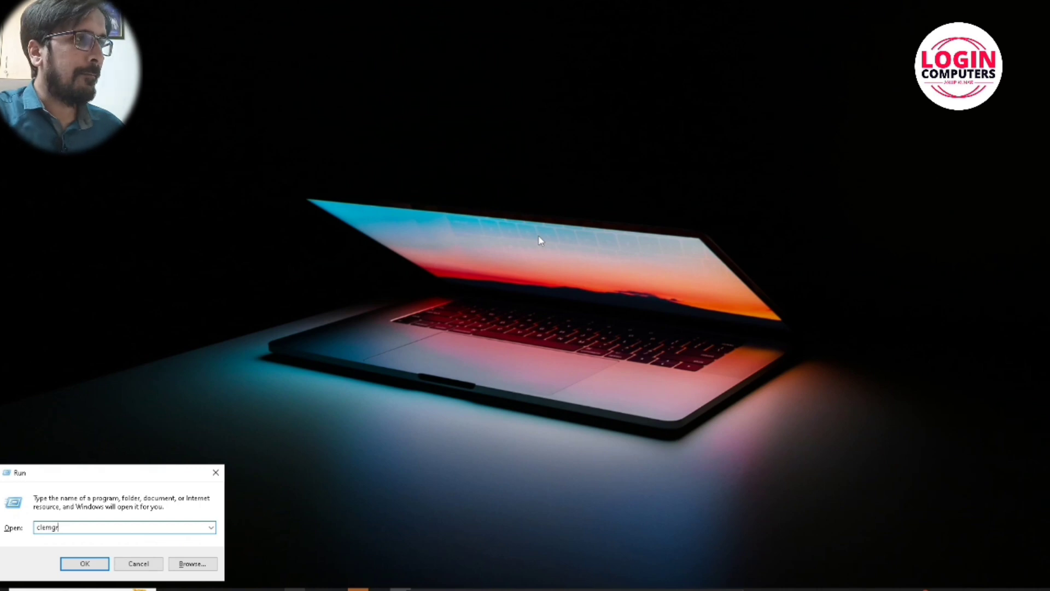
{"action": "key", "text": "BackSpace"}
{"action": "key", "text": "BackSpace"}
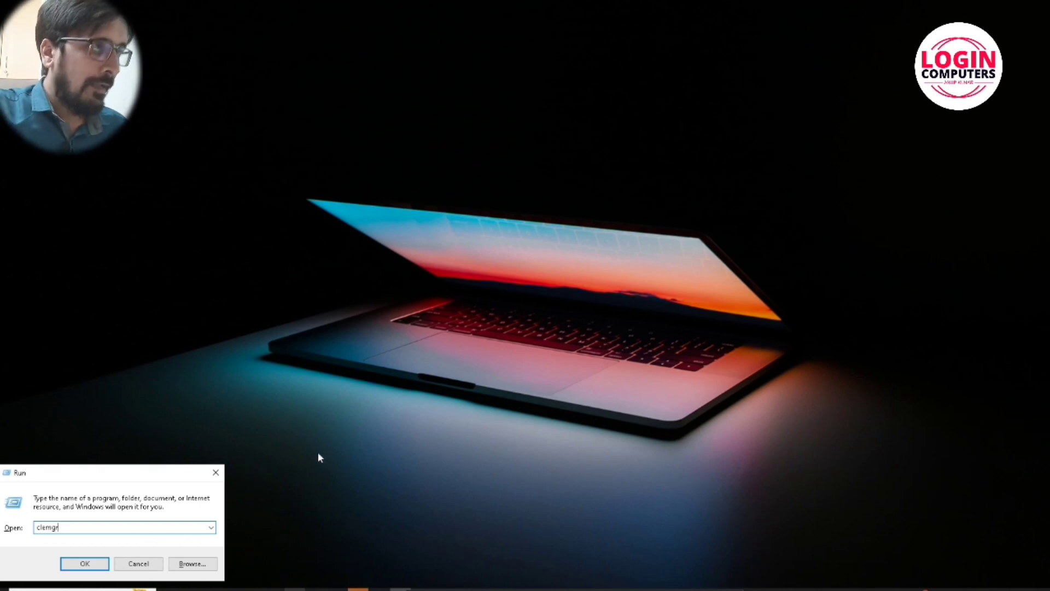
{"action": "type", "text": "gr"}
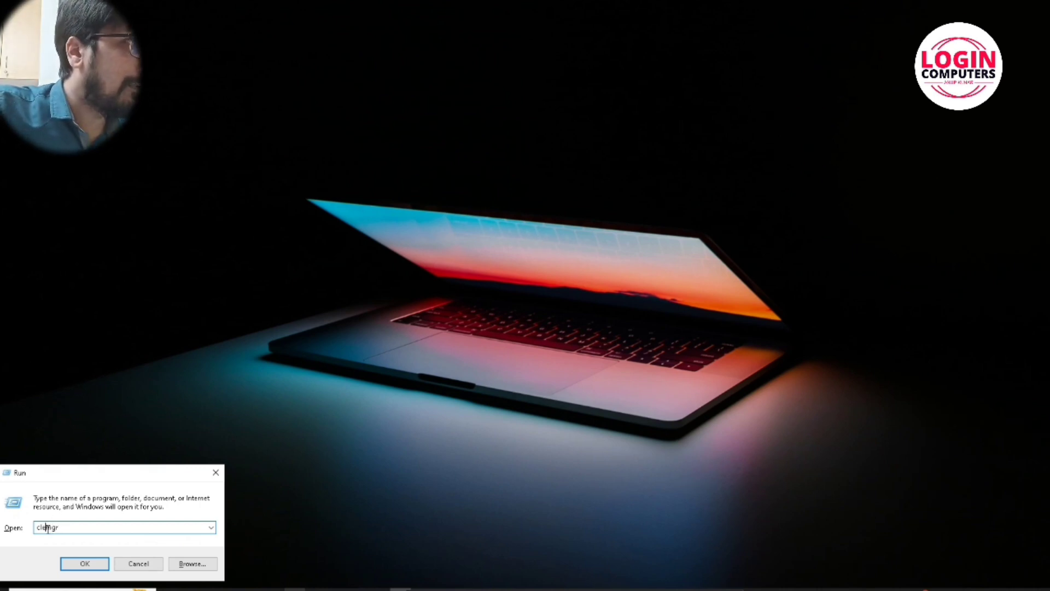
{"action": "left_click", "coordinate": [48, 528]}
{"action": "type", "text": "an"}
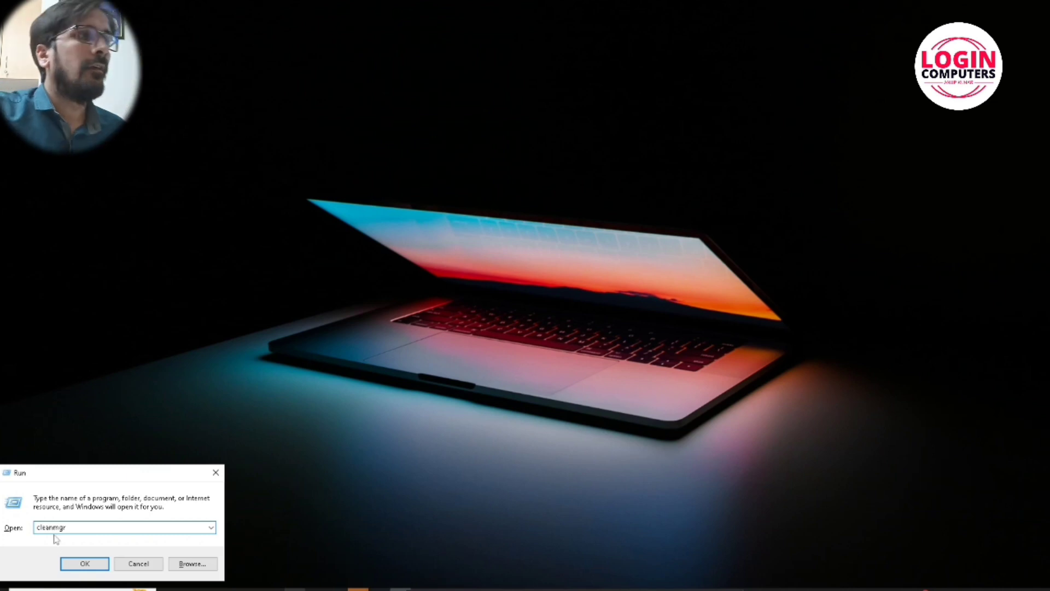
{"action": "left_click", "coordinate": [84, 564]}
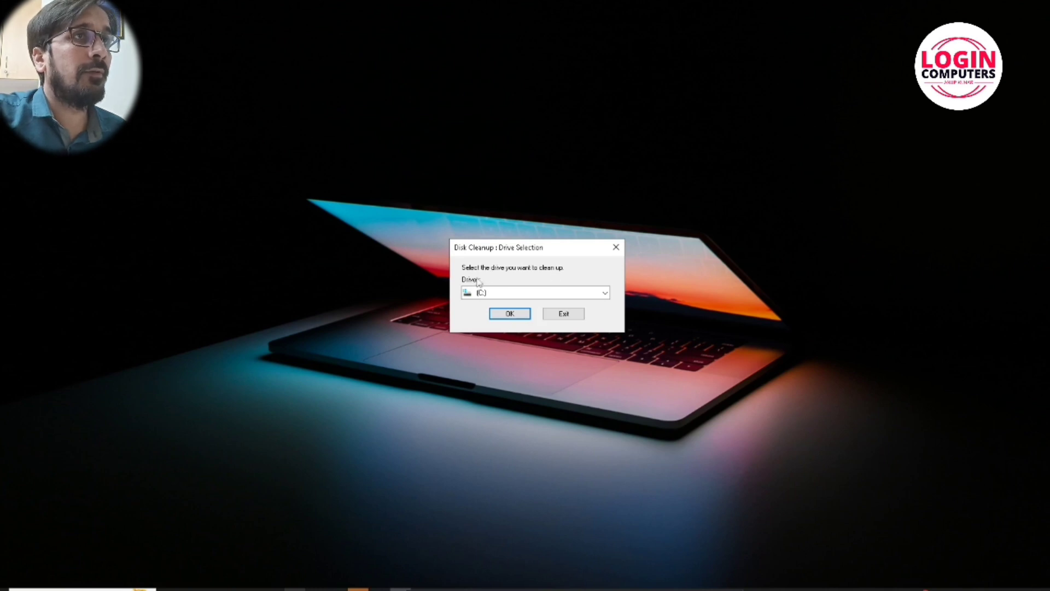
Choose drive C: for Disk Cleanup and permanently delete the preselected file categories
{"action": "left_click", "coordinate": [512, 294]}
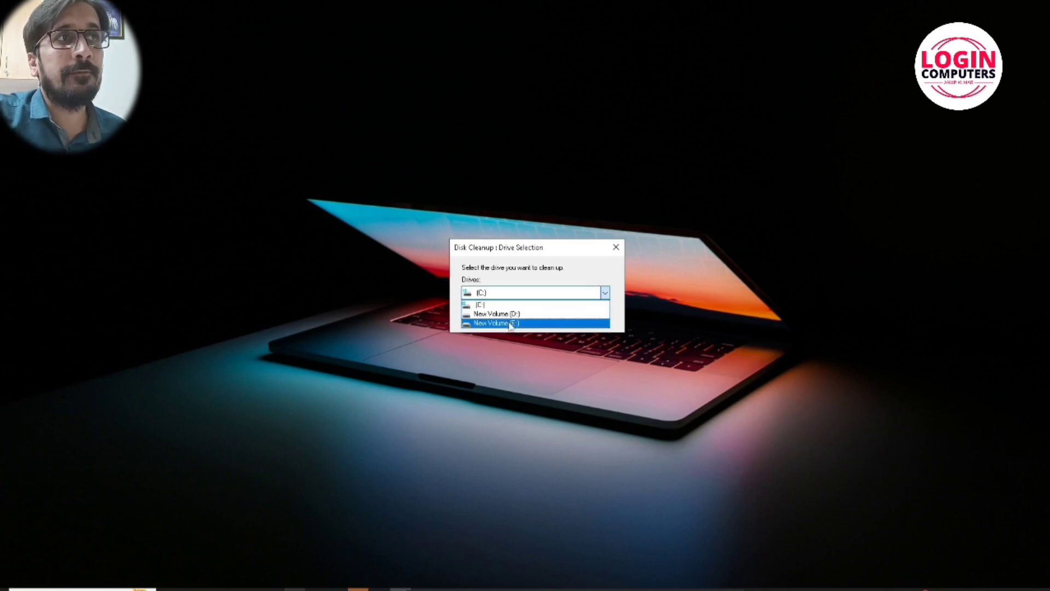
{"action": "left_click", "coordinate": [512, 305]}
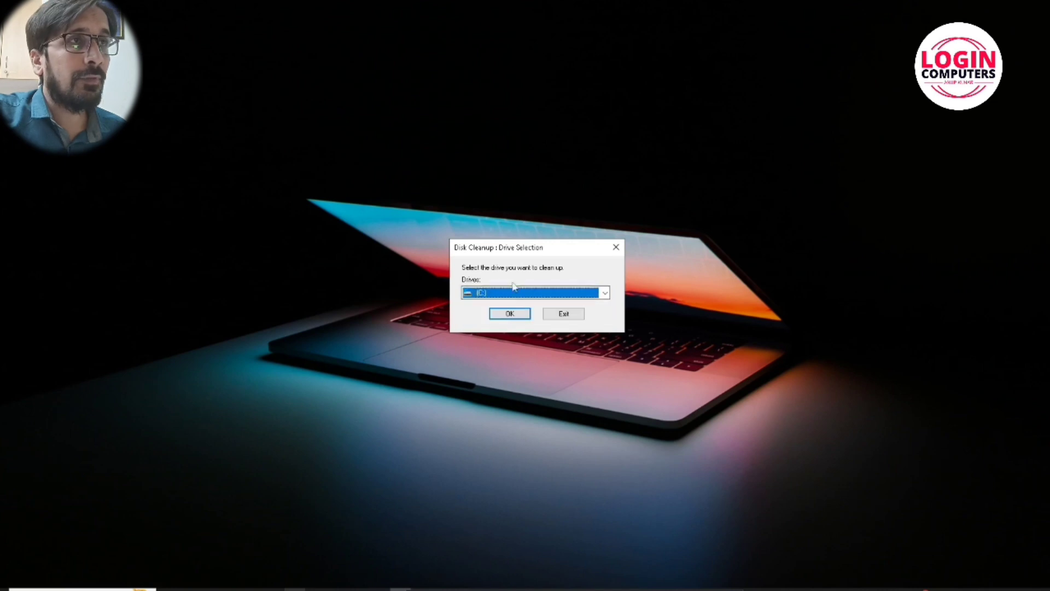
{"action": "left_click", "coordinate": [509, 314]}
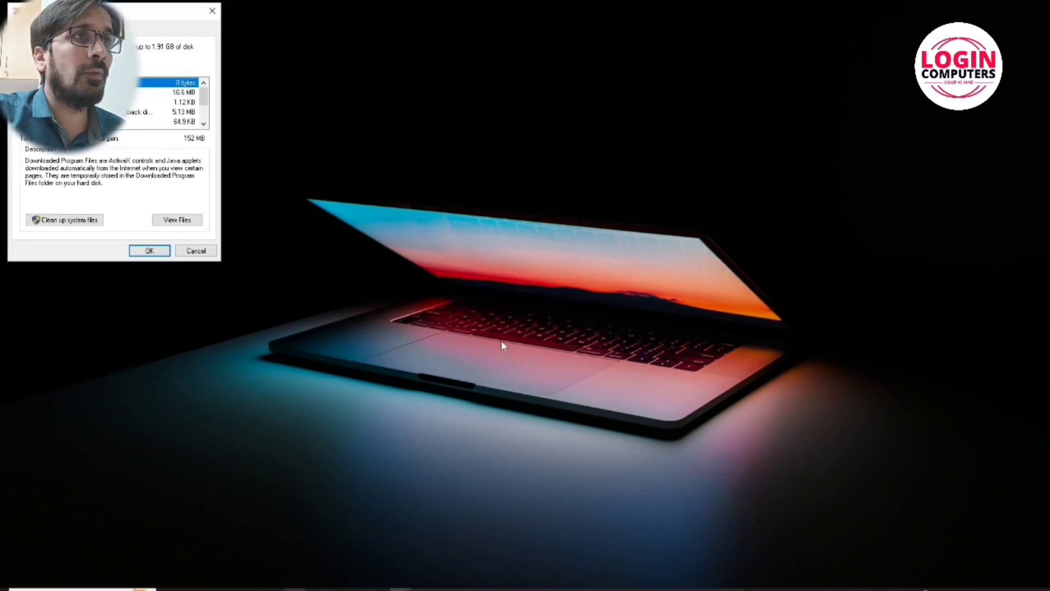
{"action": "left_click_drag", "start_coordinate": [71, 13], "coordinate": [463, 141]}
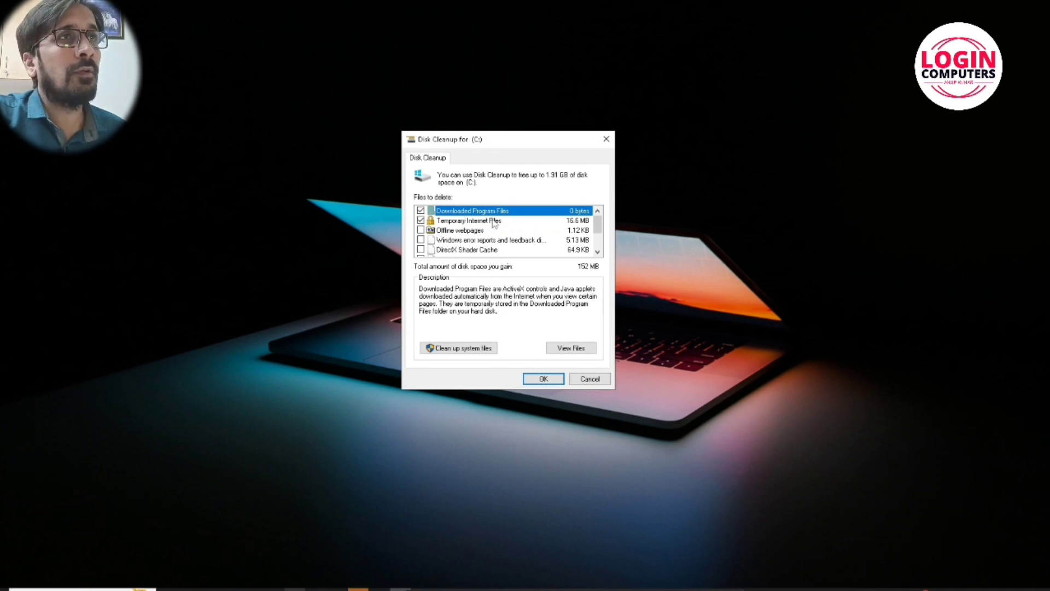
{"action": "left_click", "coordinate": [550, 382]}
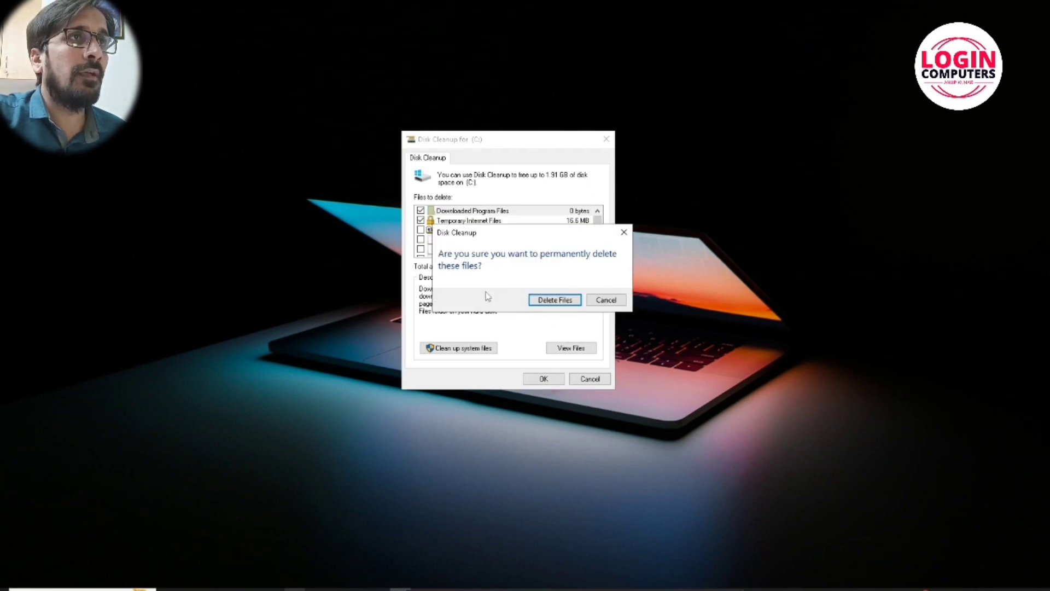
{"action": "left_click", "coordinate": [553, 302]}
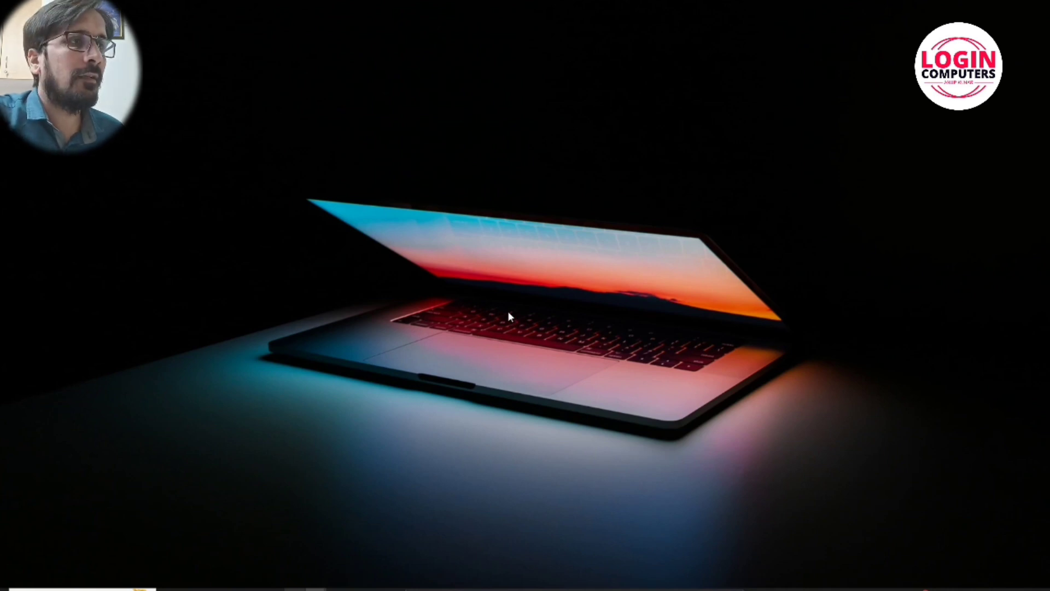
Refresh the desktop several times
{"action": "right_click", "coordinate": [497, 283]}
{"action": "left_click", "coordinate": [524, 308]}
{"action": "right_click", "coordinate": [402, 261]}
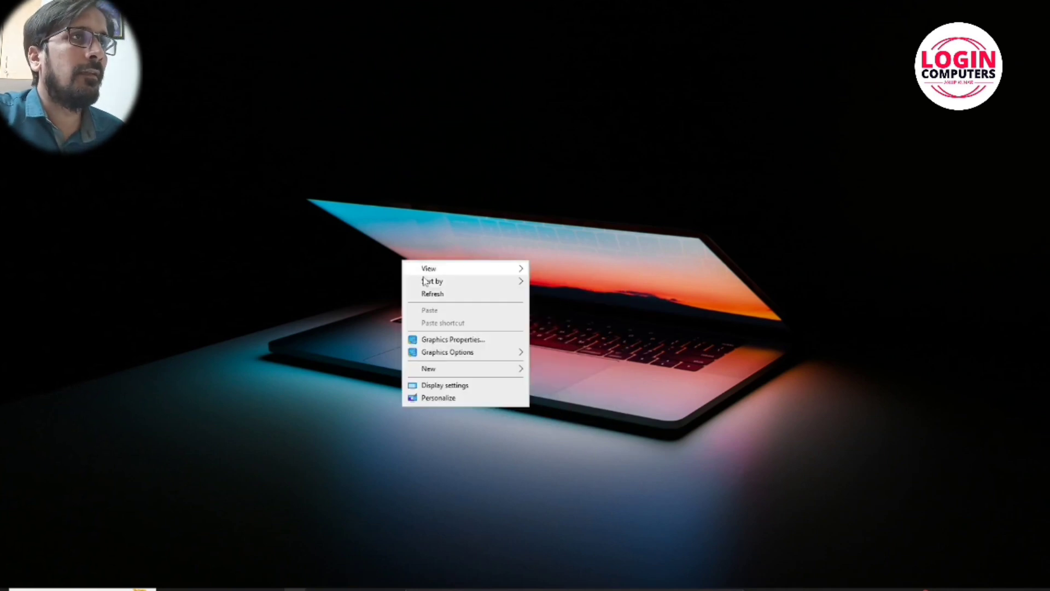
{"action": "left_click", "coordinate": [435, 294]}
{"action": "right_click", "coordinate": [402, 261]}
{"action": "left_click", "coordinate": [441, 290]}
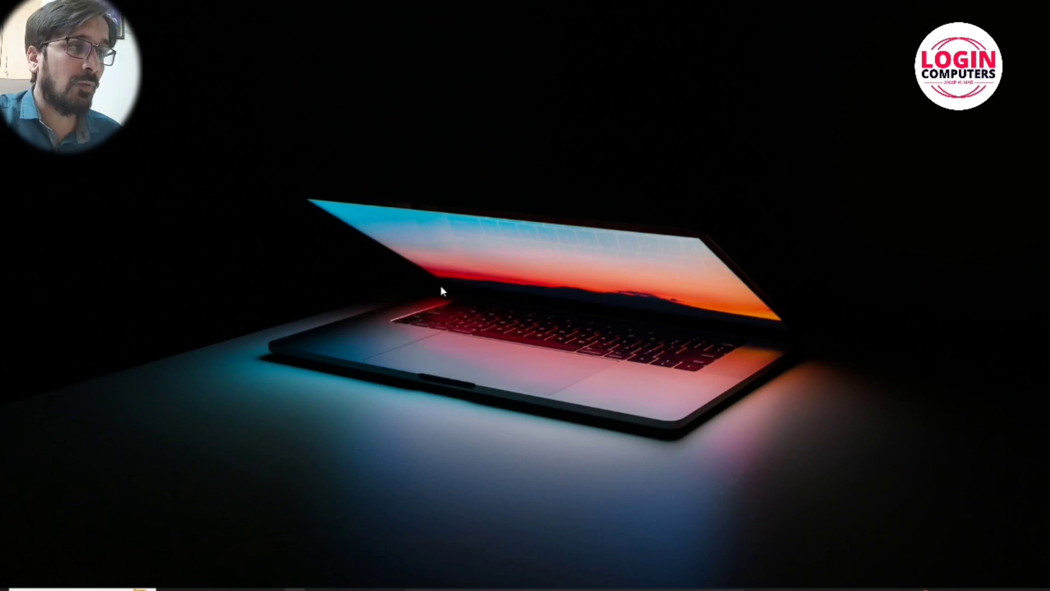
{"action": "right_click", "coordinate": [442, 289]}
{"action": "left_click", "coordinate": [464, 321]}
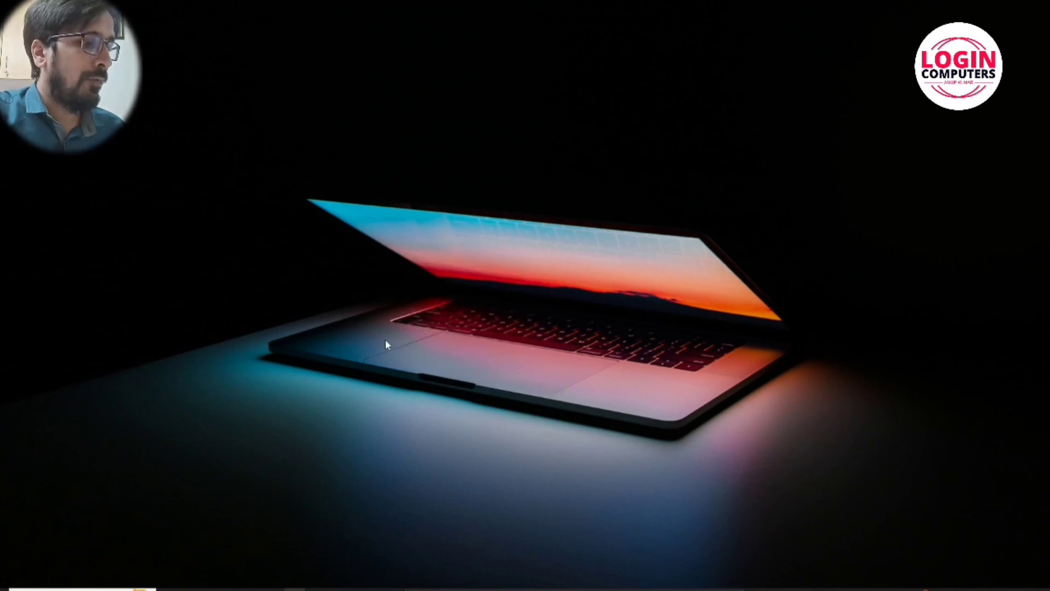
Open the Windows Prefetch folder by running the command prefetch, and grant permanent access to it
{"action": "key", "text": "super+r"}
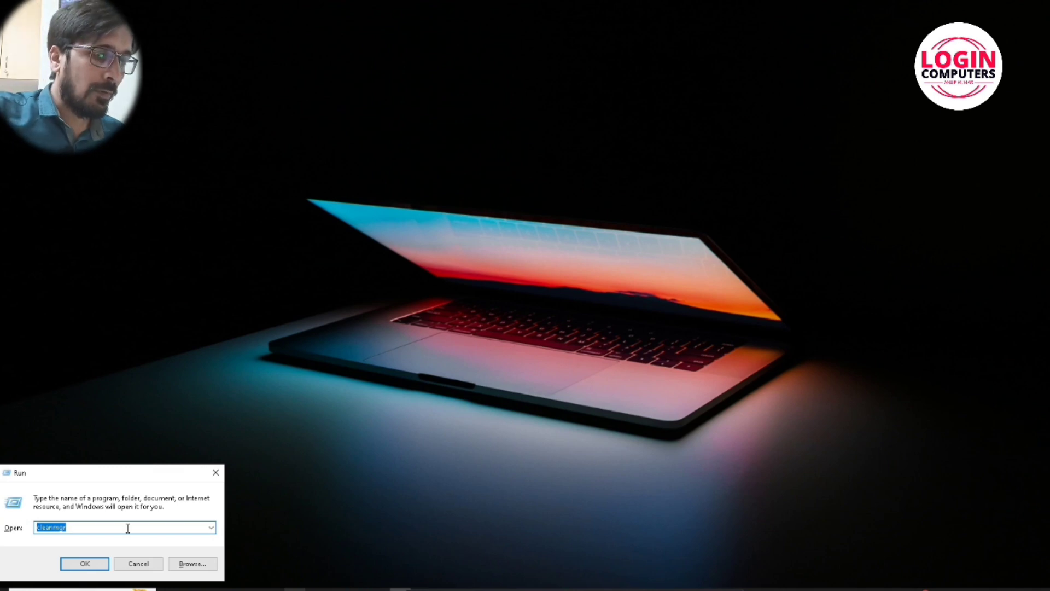
{"action": "type", "text": "p"}
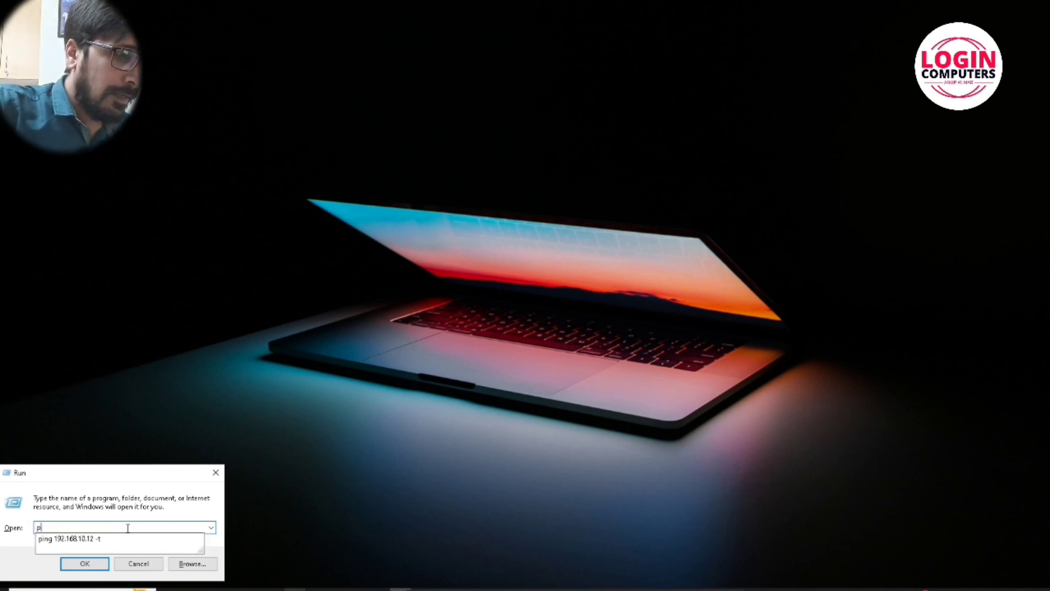
{"action": "type", "text": "re"}
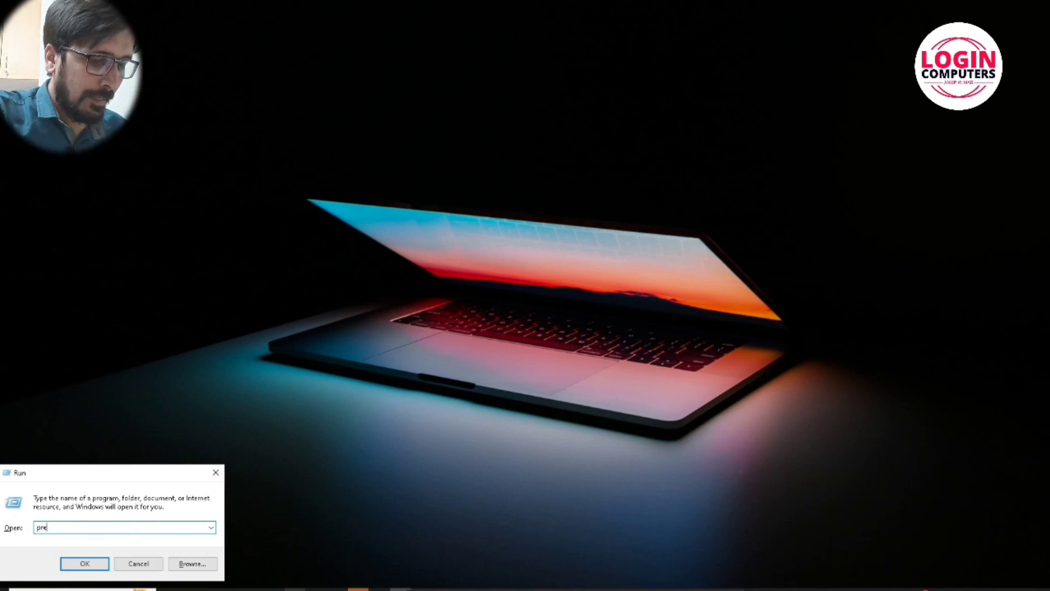
{"action": "type", "text": "etch"}
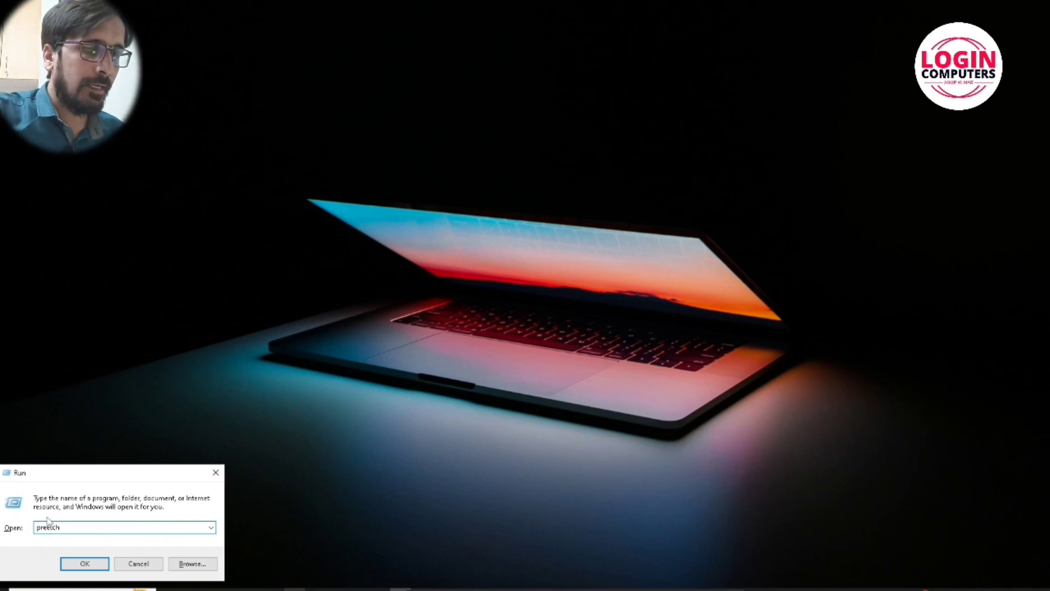
{"action": "key", "text": "BackSpace"}
{"action": "type", "text": "f"}
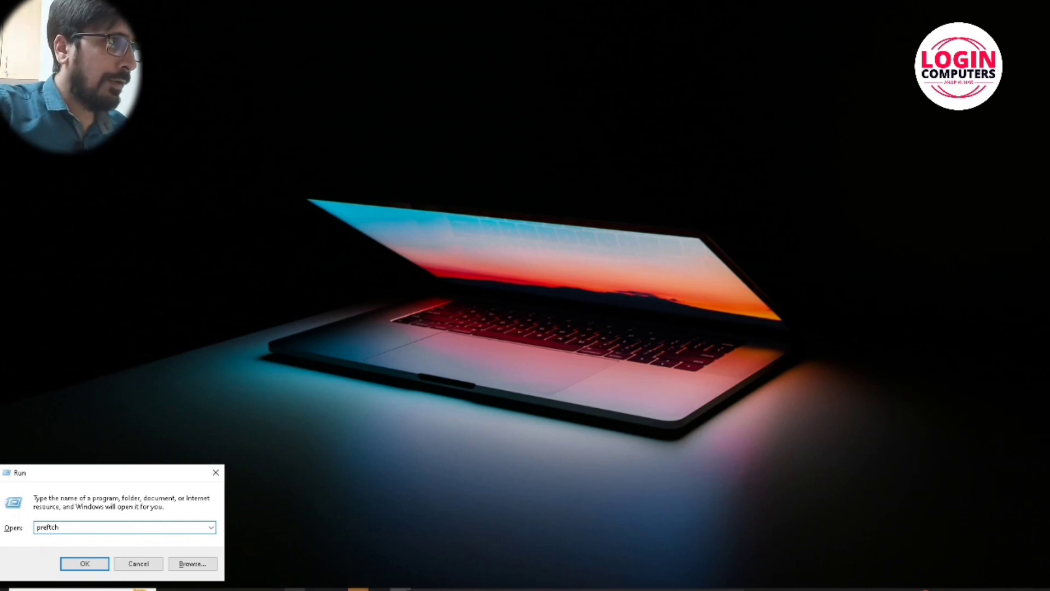
{"action": "type", "text": "et"}
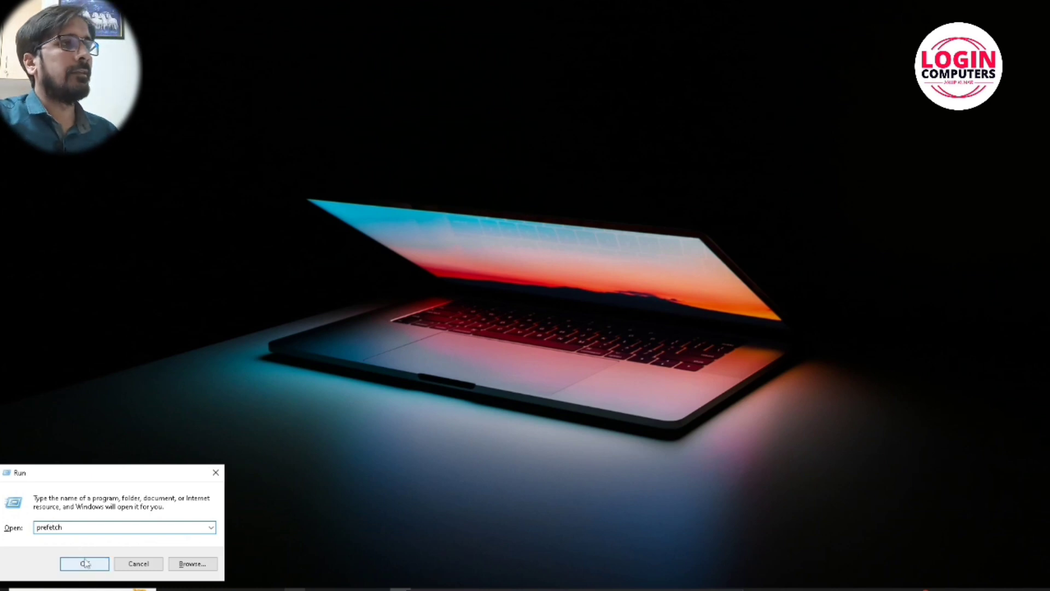
{"action": "left_click_drag", "start_coordinate": [79, 532], "coordinate": [39, 530]}
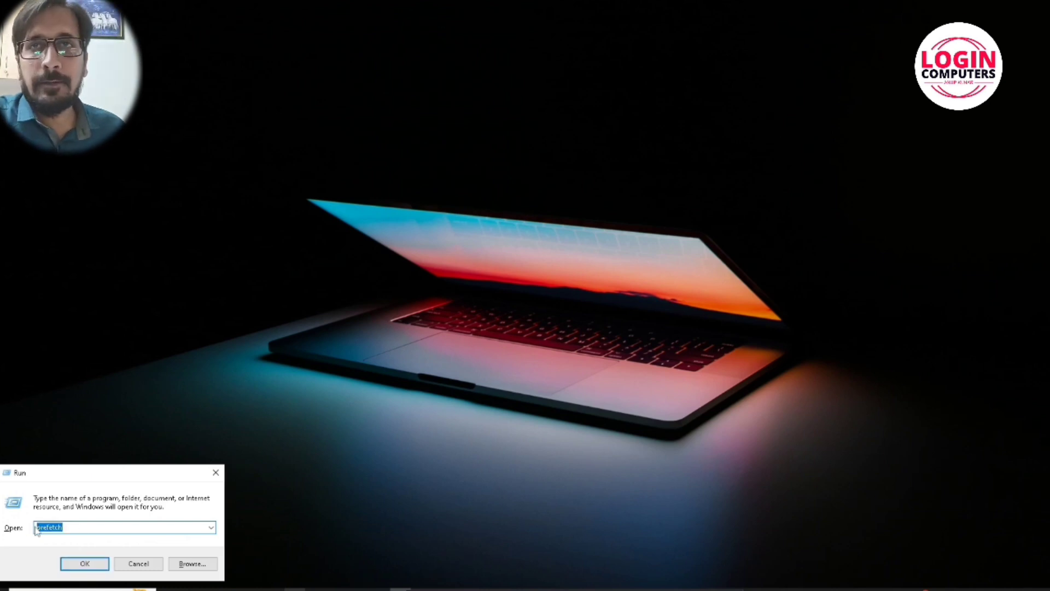
{"action": "left_click", "coordinate": [69, 569]}
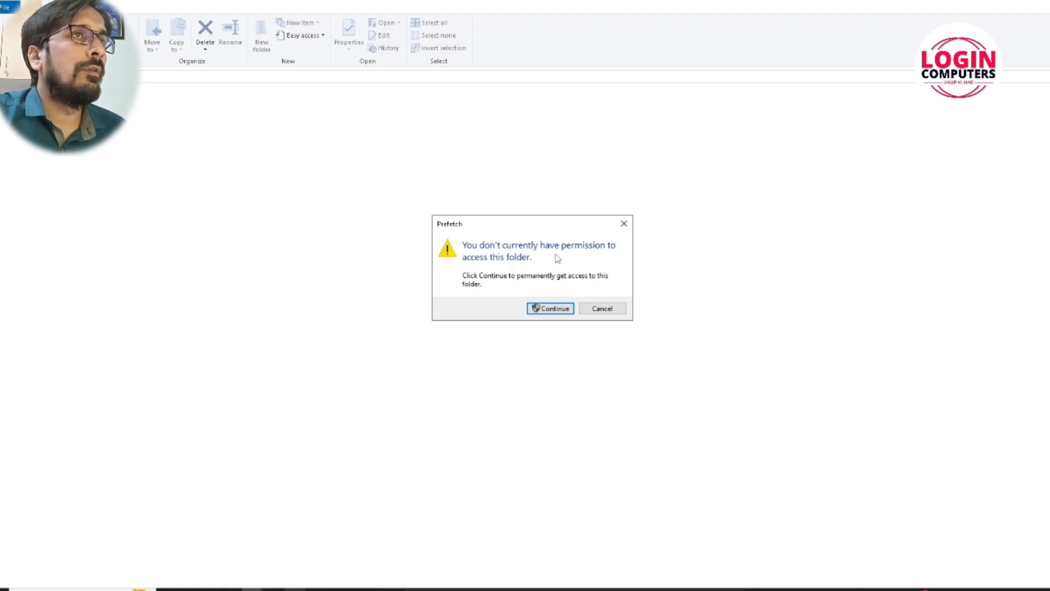
{"action": "left_click", "coordinate": [552, 309]}
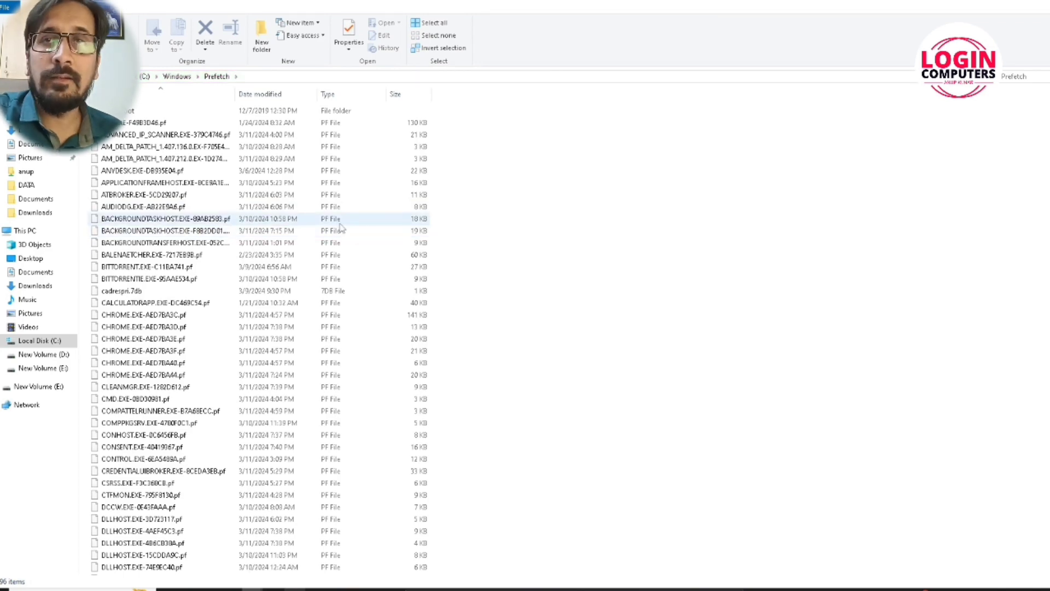
Select all items in the Prefetch folder and permanently delete them
{"action": "scroll", "coordinate": [339, 229], "scroll_direction": "down", "scroll_amount": 15}
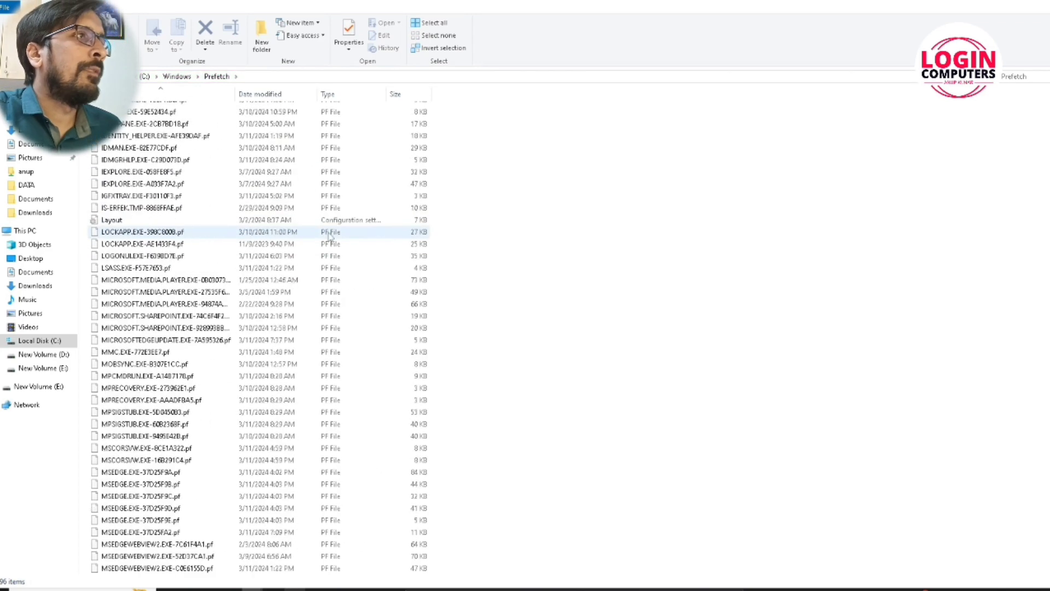
{"action": "scroll", "coordinate": [331, 241], "scroll_direction": "up", "scroll_amount": 7}
{"action": "left_click", "coordinate": [331, 241]}
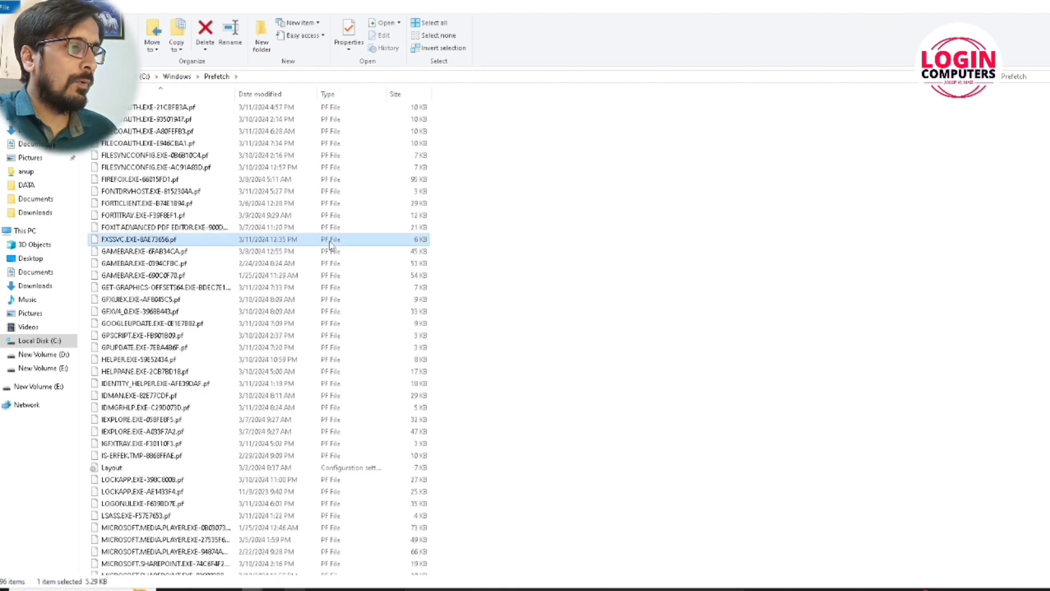
{"action": "key", "text": "ctrl+a"}
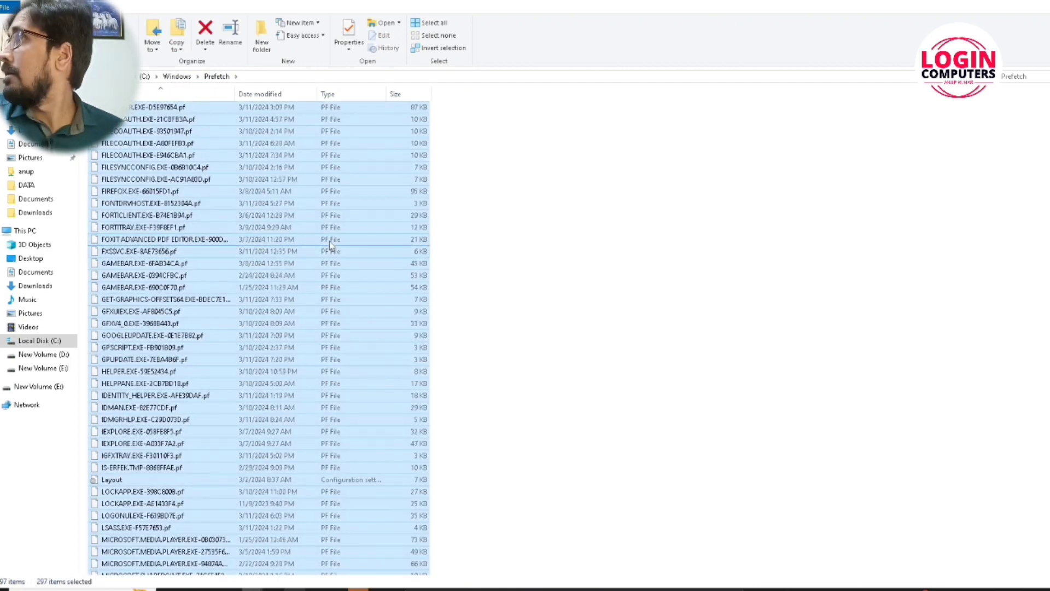
{"action": "key", "text": "shift+Delete"}
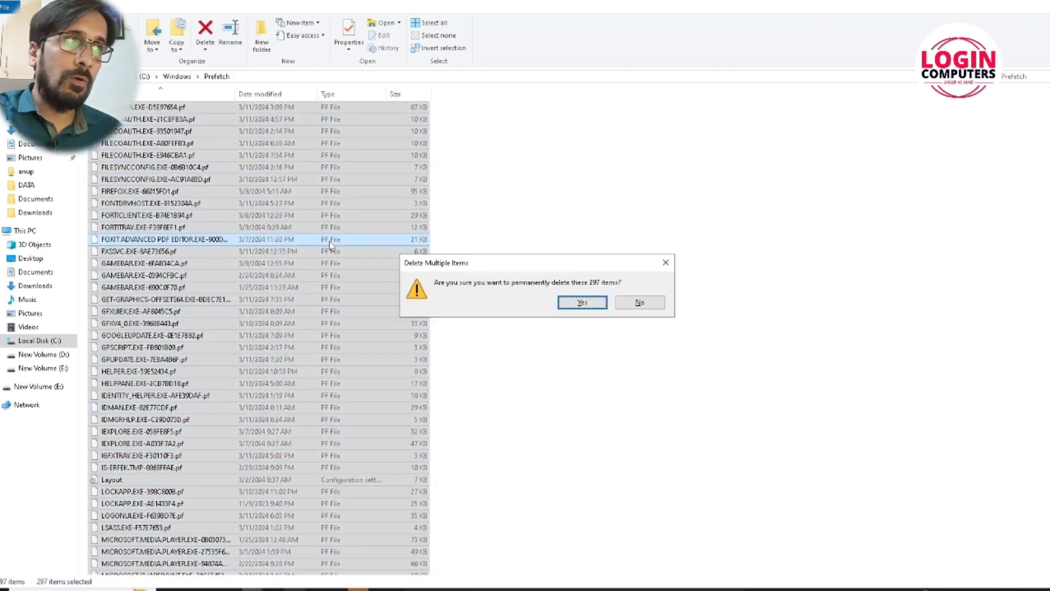
{"action": "key", "text": "Return"}
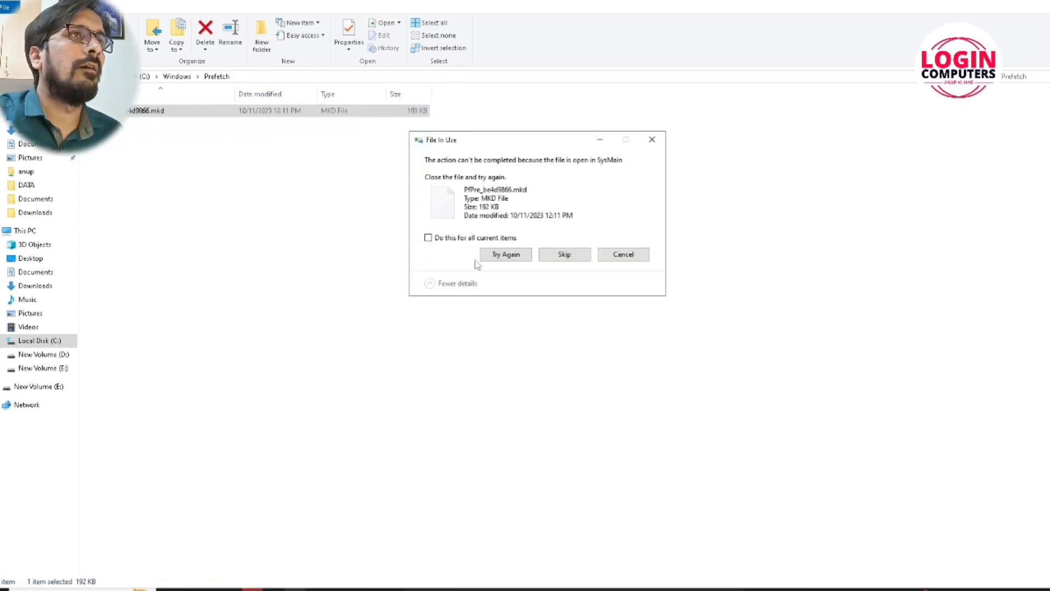
Skip all current items in use during the Prefetch deletion, and refresh the folder
{"action": "left_click", "coordinate": [467, 237]}
{"action": "left_click", "coordinate": [558, 256]}
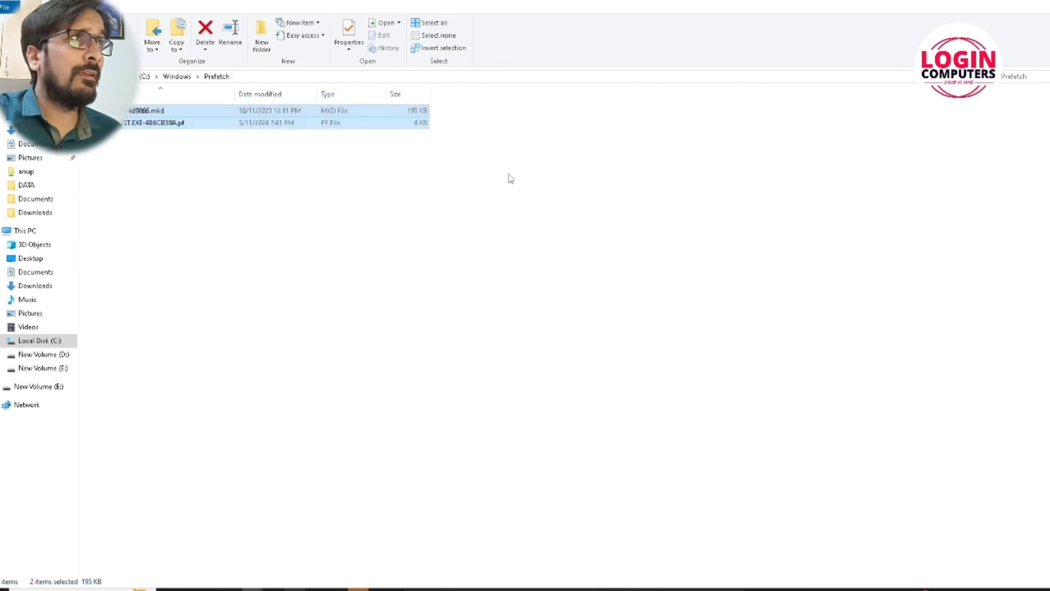
{"action": "right_click", "coordinate": [305, 202]}
{"action": "left_click", "coordinate": [353, 249]}
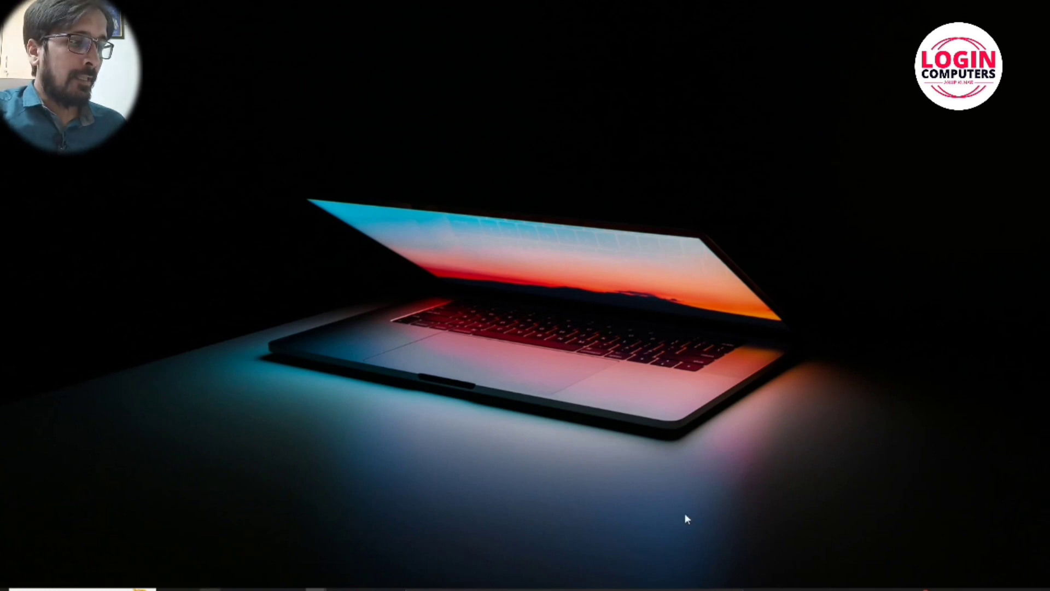
Open the Windows Temp folder by running the command temp, and grant permanent access to it
{"action": "key", "text": "super+r"}
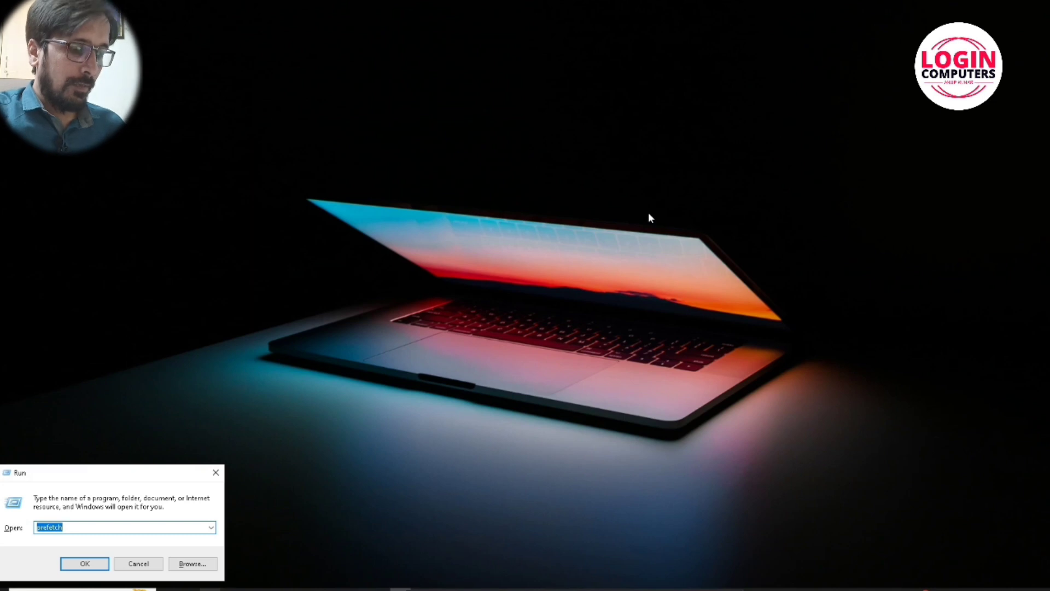
{"action": "type", "text": "temp"}
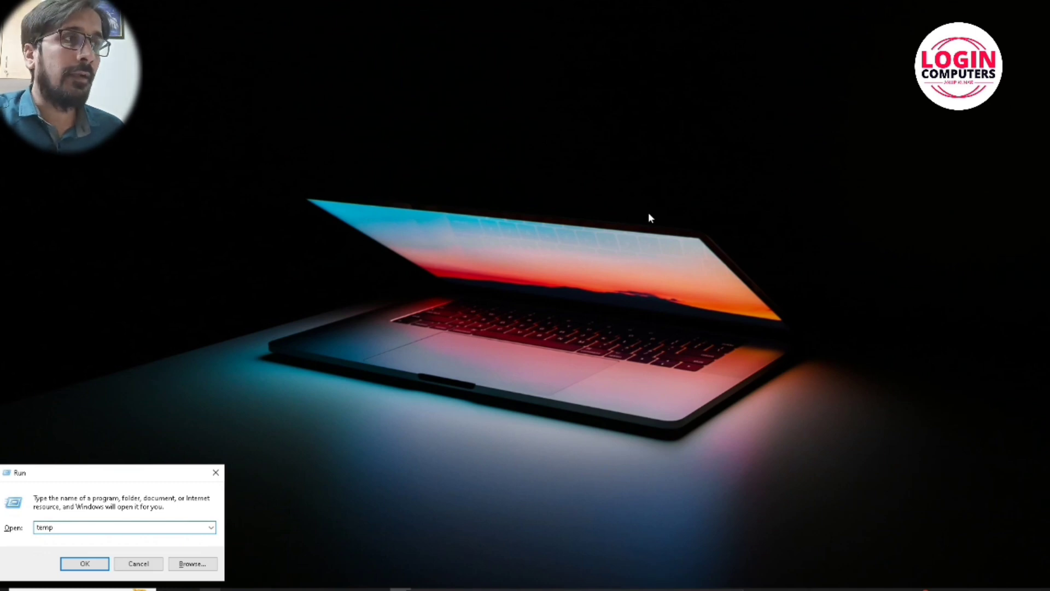
{"action": "key", "text": "Return"}
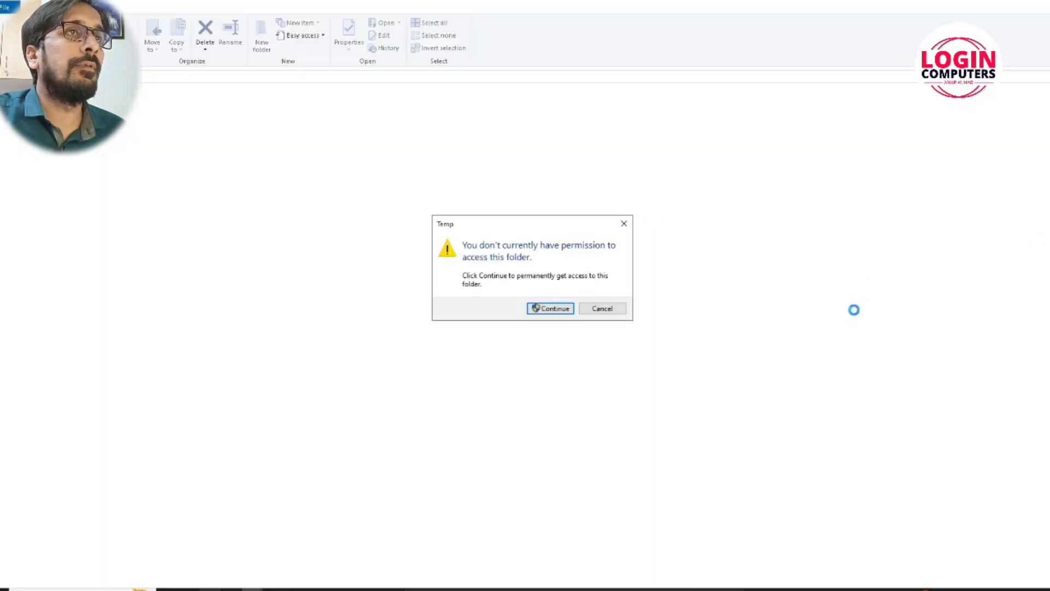
{"action": "left_click", "coordinate": [564, 310]}
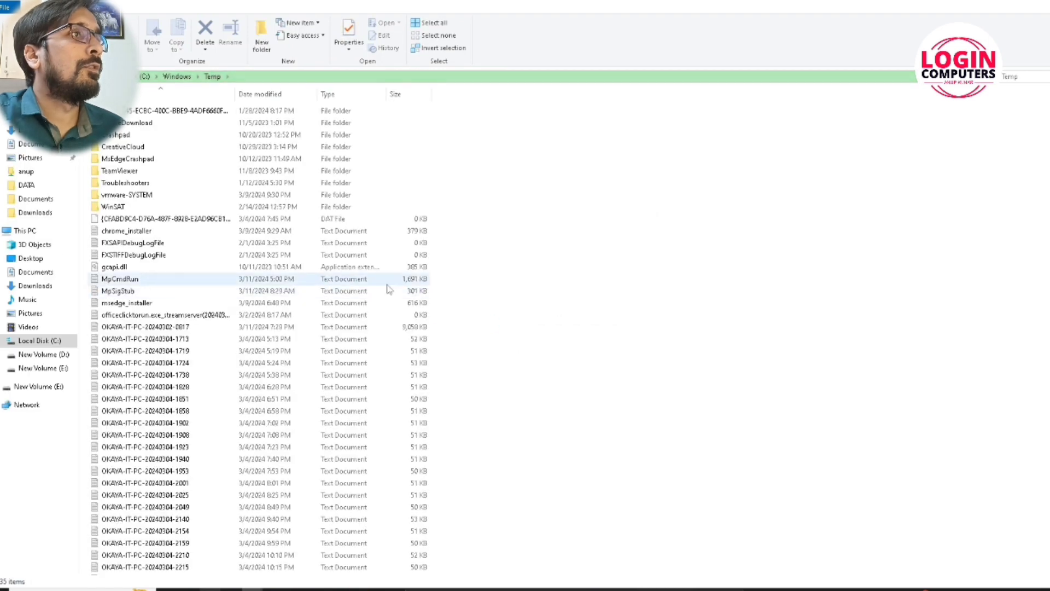
Permanently delete all items in the Windows Temp folder, granting administrator permission for all current items
{"action": "scroll", "coordinate": [263, 241], "scroll_direction": "down", "scroll_amount": 5}
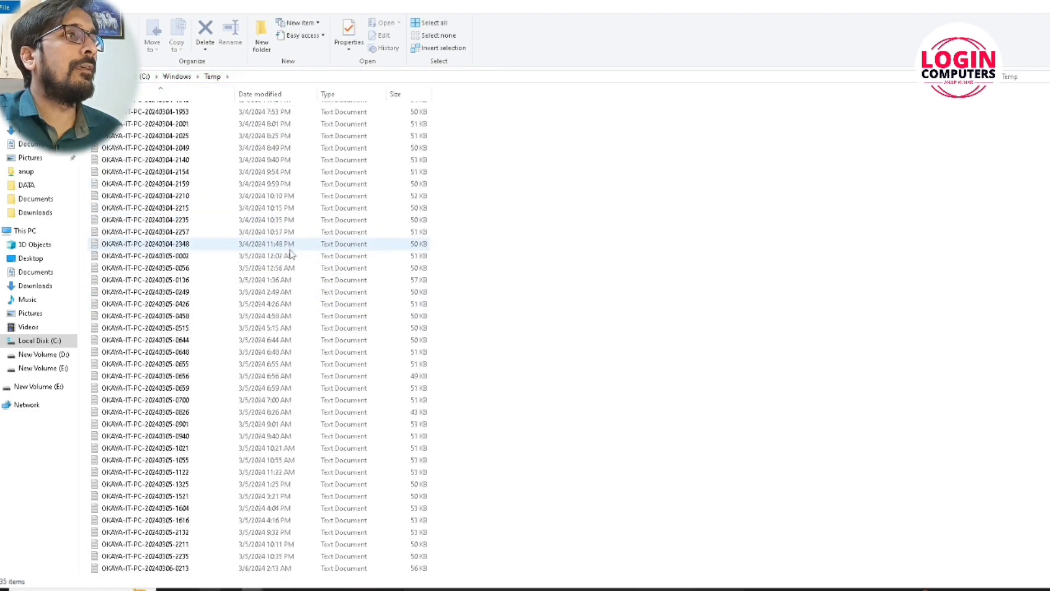
{"action": "scroll", "coordinate": [292, 254], "scroll_direction": "up", "scroll_amount": 4}
{"action": "scroll", "coordinate": [292, 255], "scroll_direction": "up", "scroll_amount": 1}
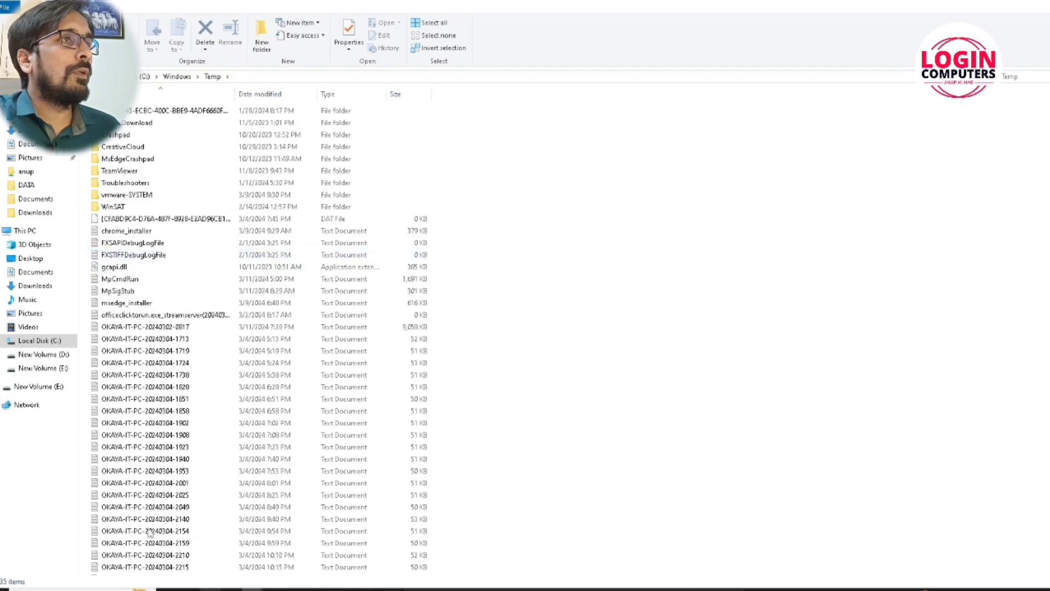
{"action": "left_click", "coordinate": [230, 219]}
{"action": "key", "text": "ctrl+a"}
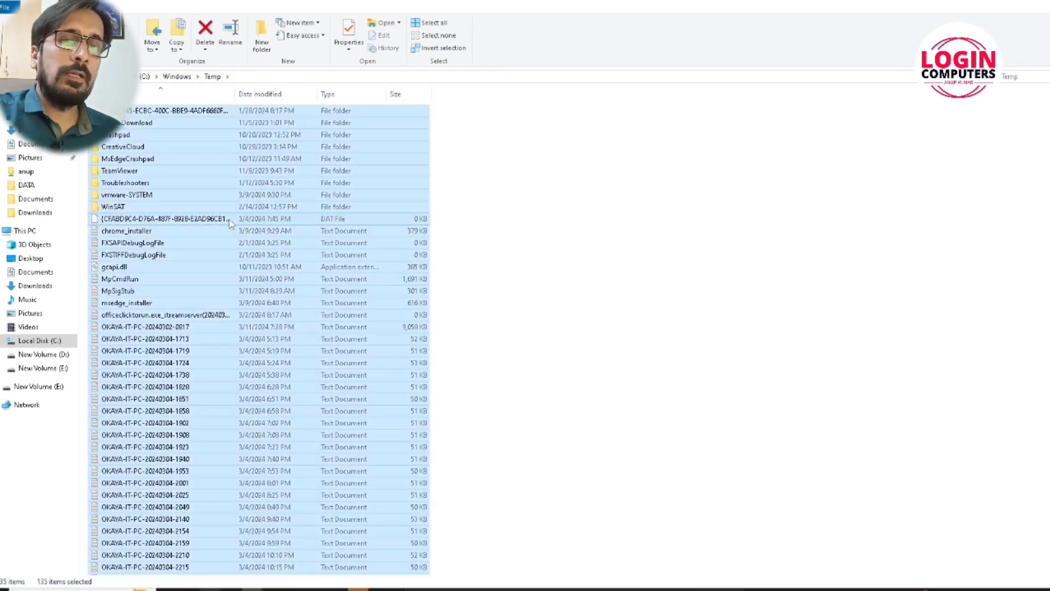
{"action": "key", "text": "shift+Delete"}
{"action": "key", "text": "Return"}
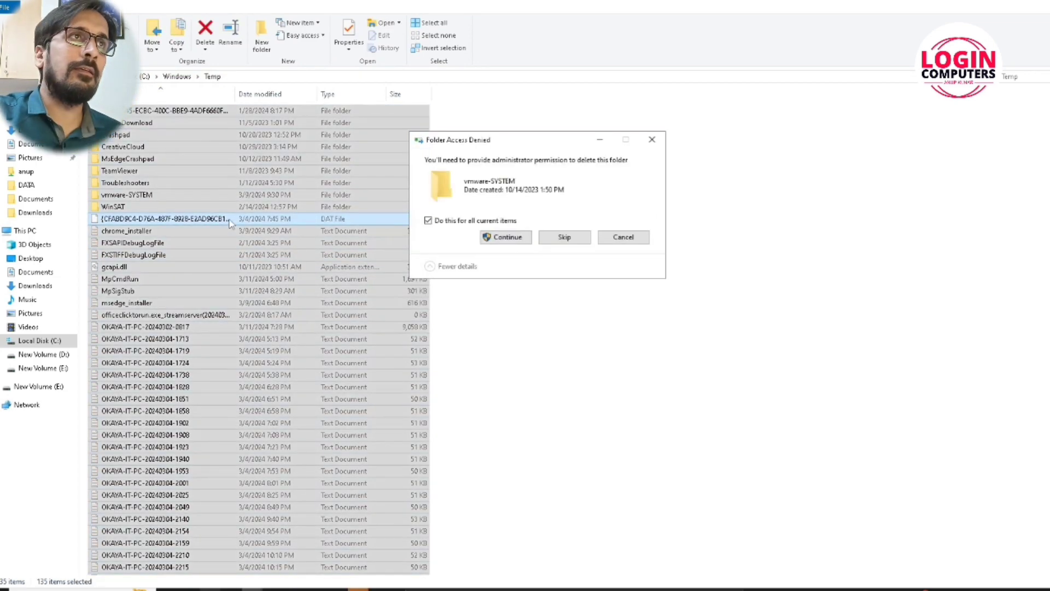
{"action": "left_click", "coordinate": [506, 237]}
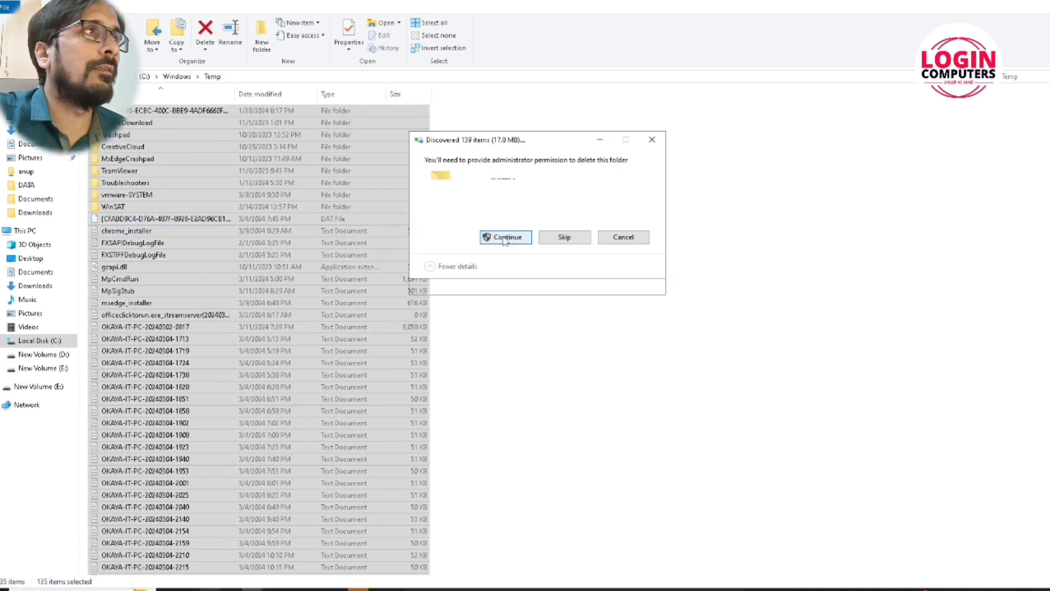
Skip all current items that are open in other programs during the Windows Temp deletion
{"action": "left_click", "coordinate": [428, 237]}
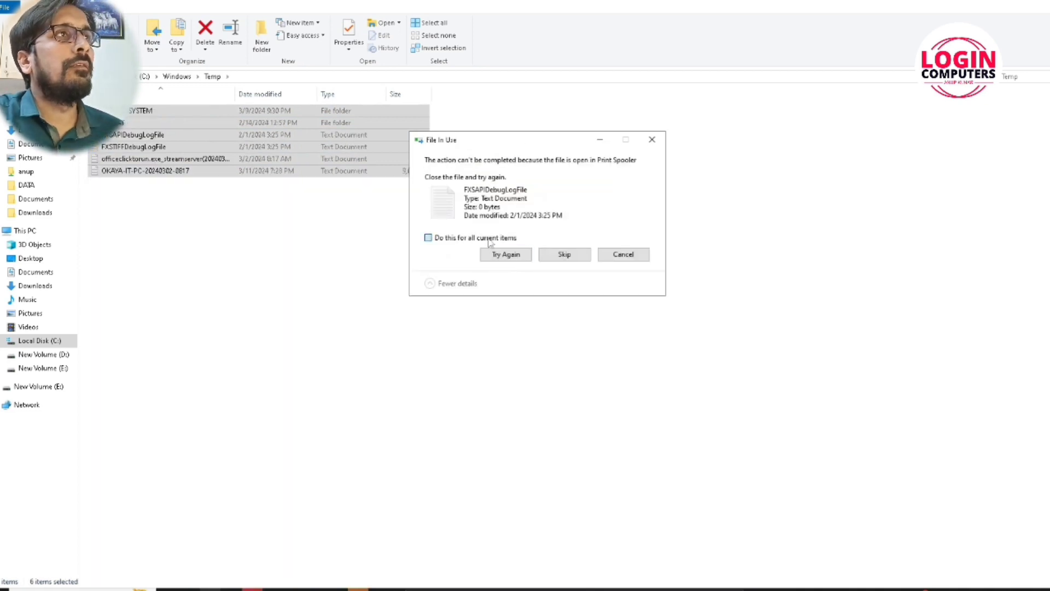
{"action": "left_click", "coordinate": [564, 255]}
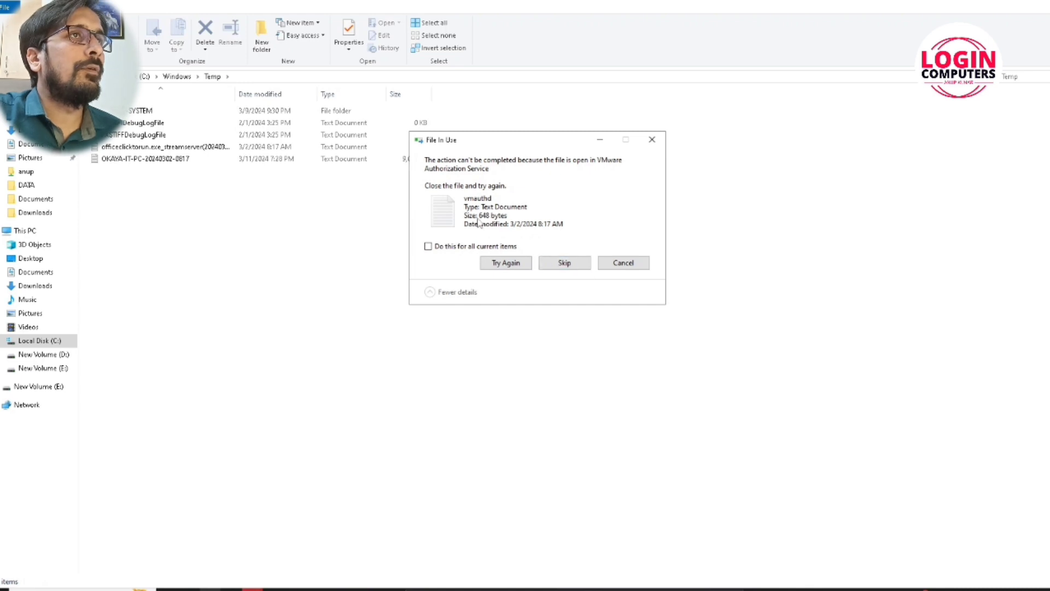
{"action": "left_click", "coordinate": [454, 249]}
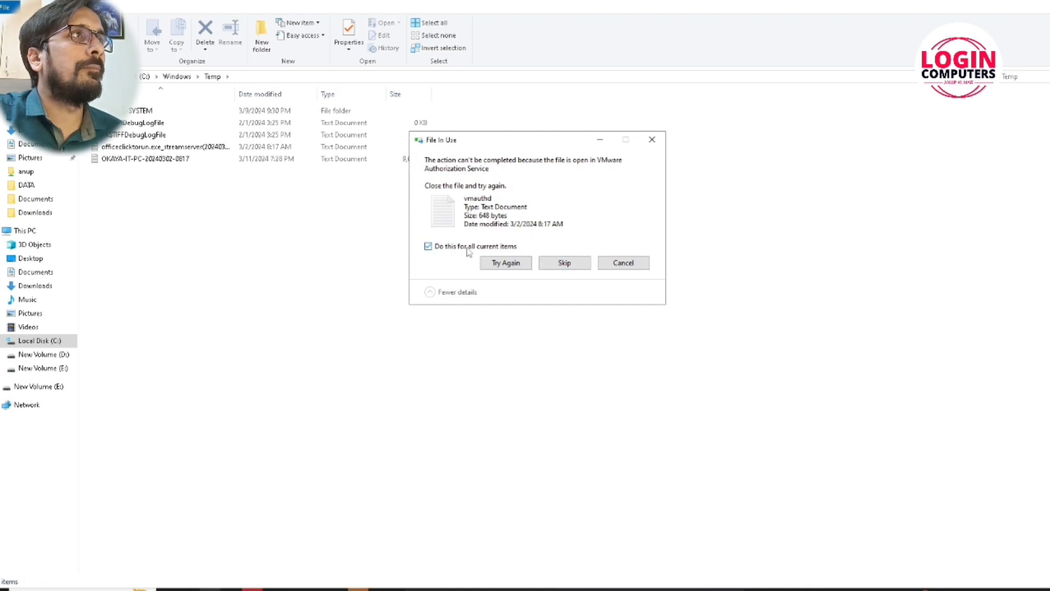
{"action": "left_click", "coordinate": [563, 266]}
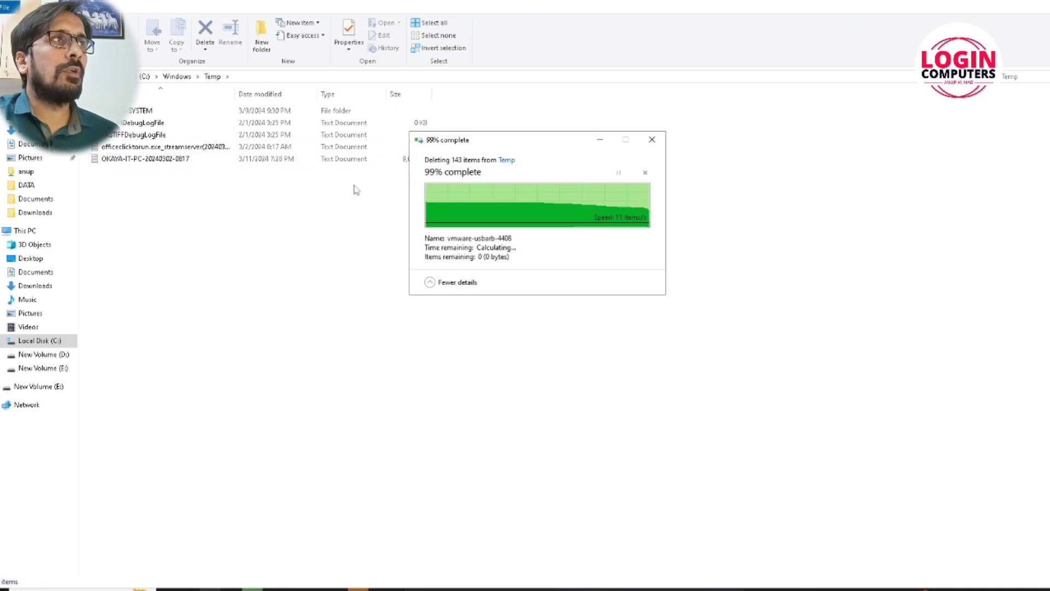
{"action": "left_click_drag", "start_coordinate": [171, 201], "coordinate": [430, 107]}
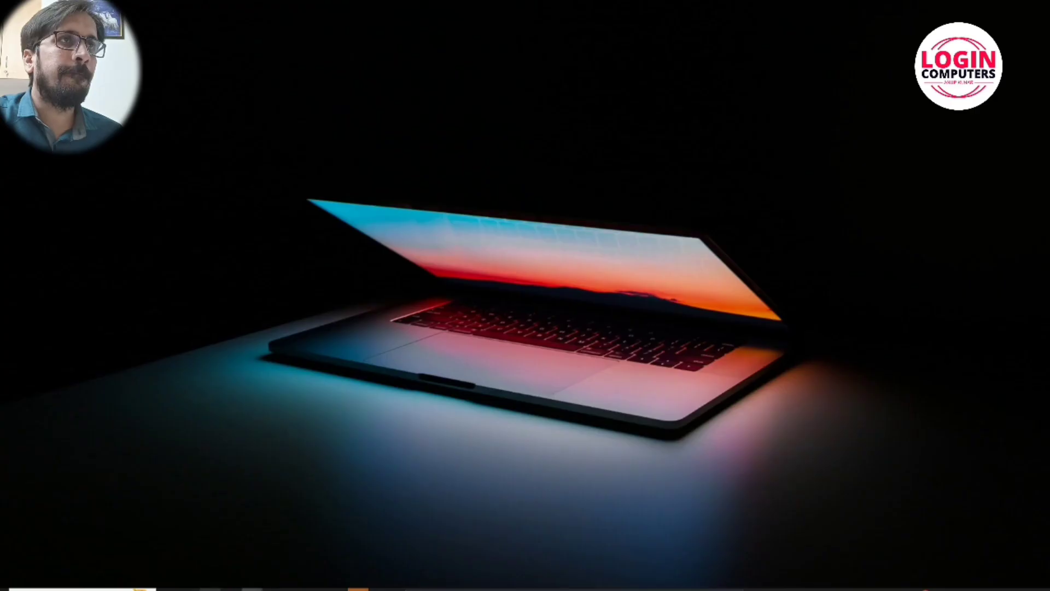
Refresh the desktop three times
{"action": "right_click", "coordinate": [489, 199]}
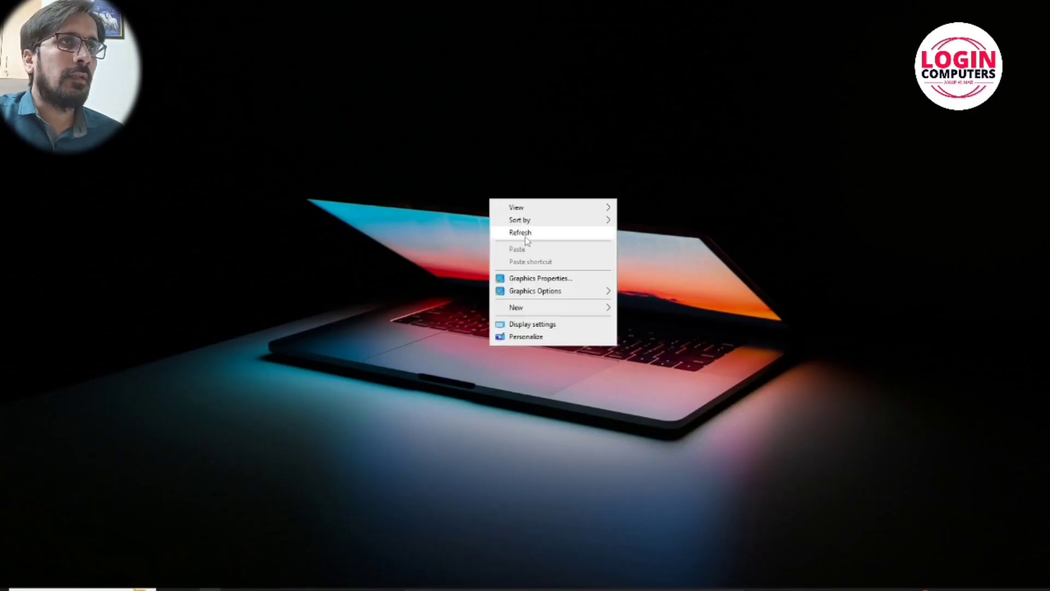
{"action": "left_click", "coordinate": [525, 237]}
{"action": "right_click", "coordinate": [503, 221]}
{"action": "left_click", "coordinate": [532, 254]}
{"action": "right_click", "coordinate": [506, 234]}
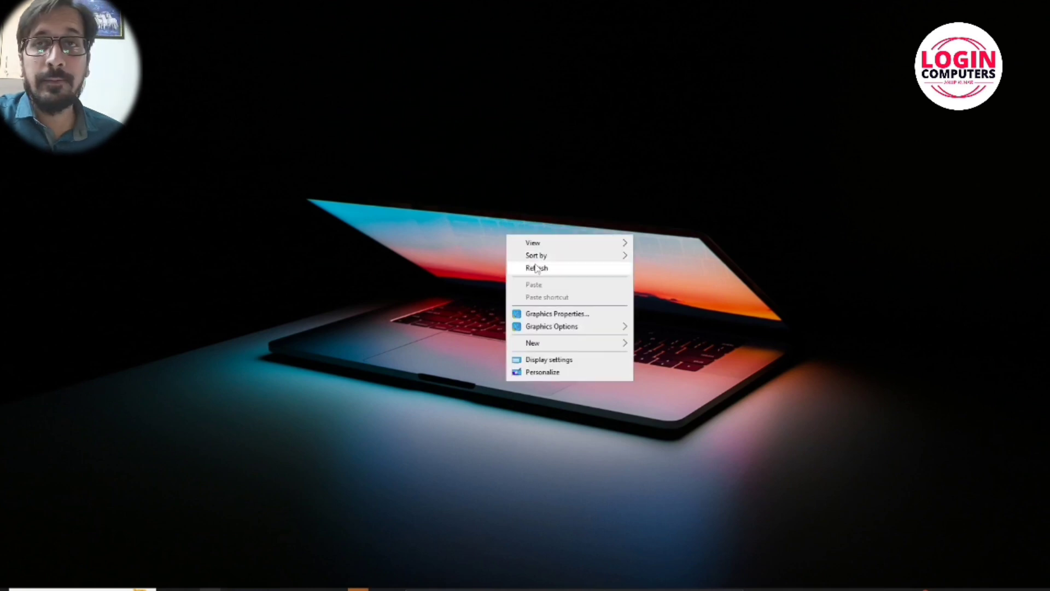
{"action": "left_click", "coordinate": [536, 268]}
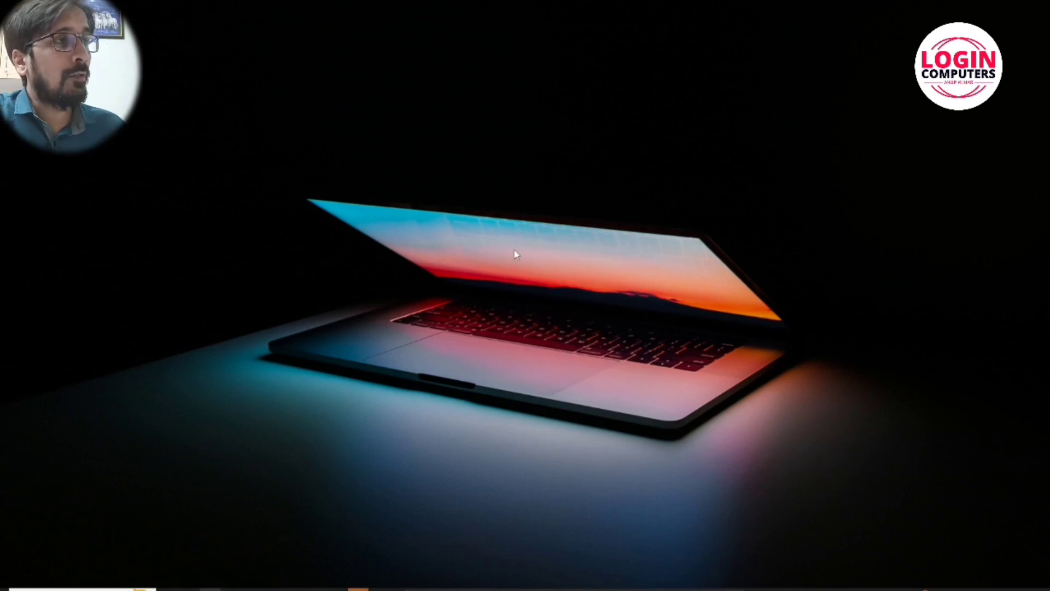
Run the command tree through the Run dialog, and refresh the desktop once it finishes
{"action": "key", "text": "super+r"}
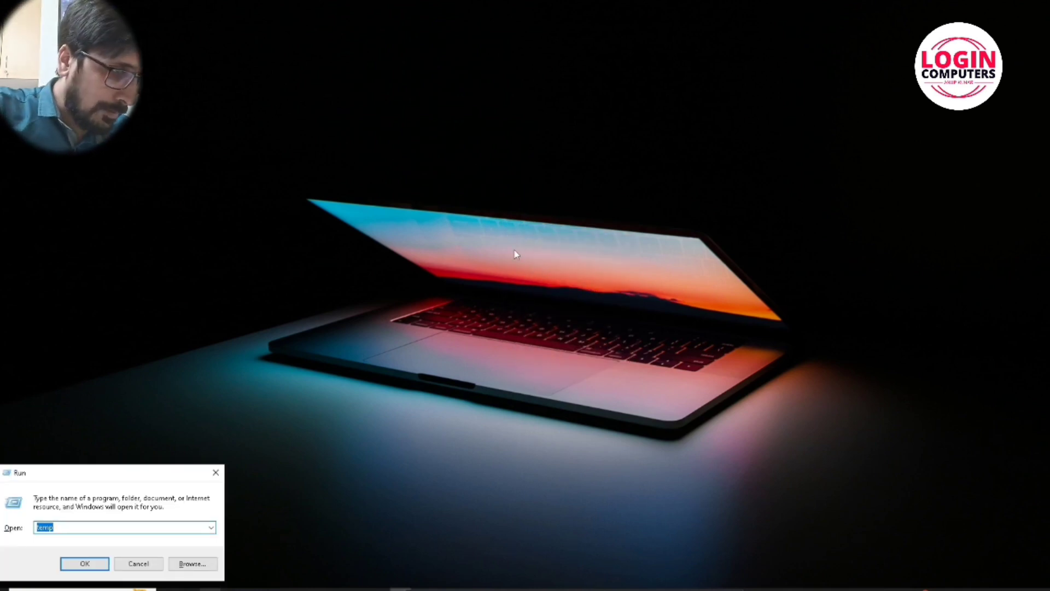
{"action": "type", "text": "tre"}
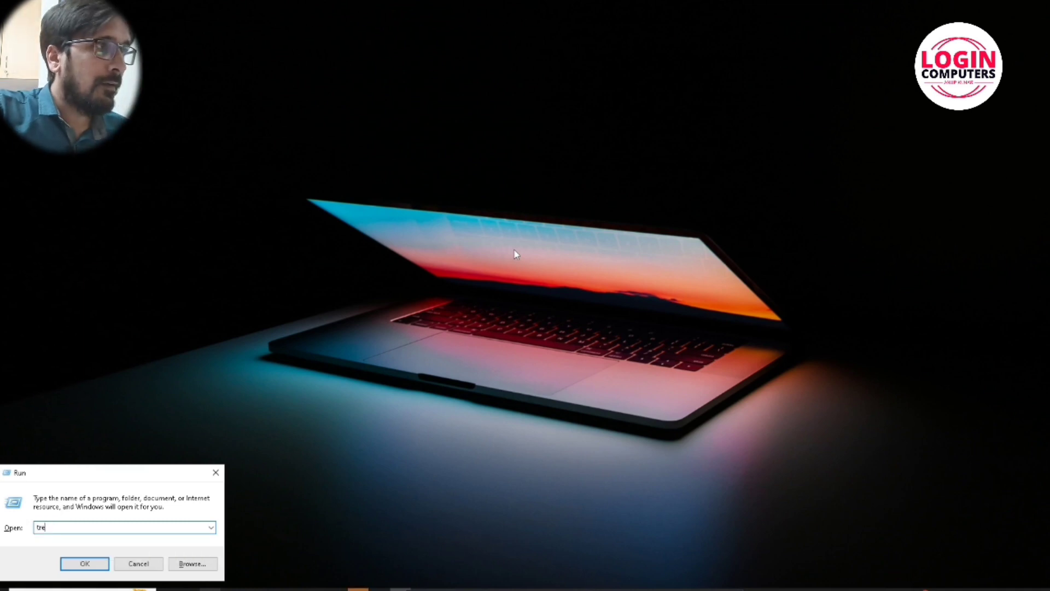
{"action": "type", "text": "e"}
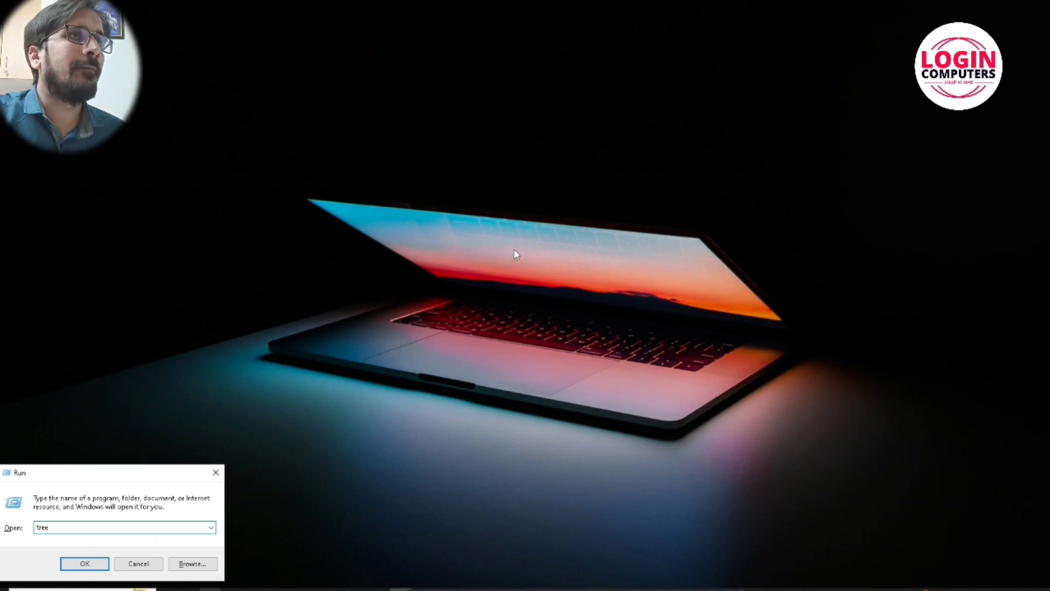
{"action": "key", "text": "Return"}
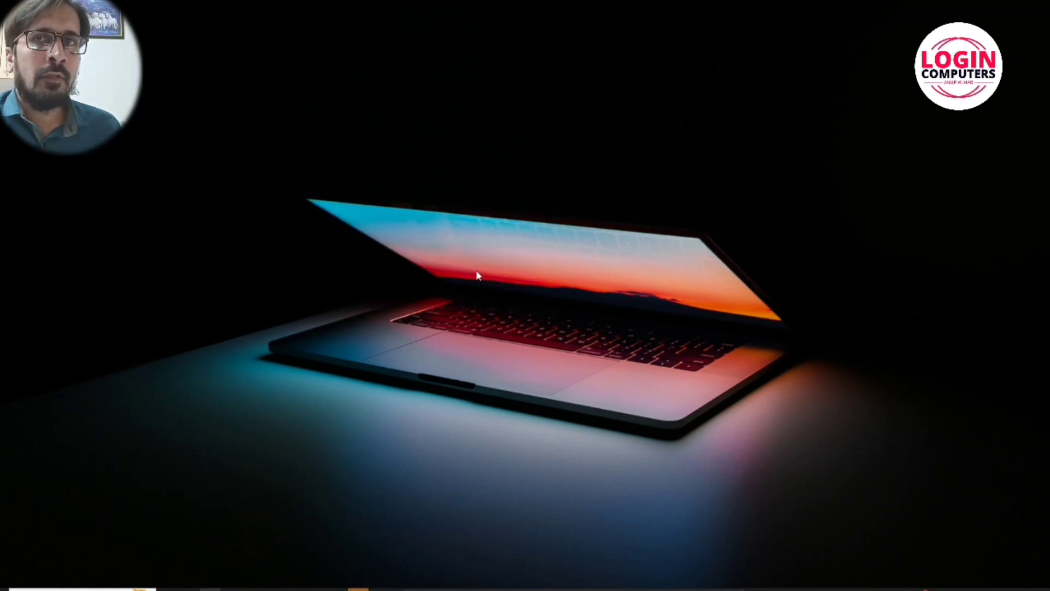
{"action": "right_click", "coordinate": [434, 224]}
{"action": "left_click", "coordinate": [467, 259]}
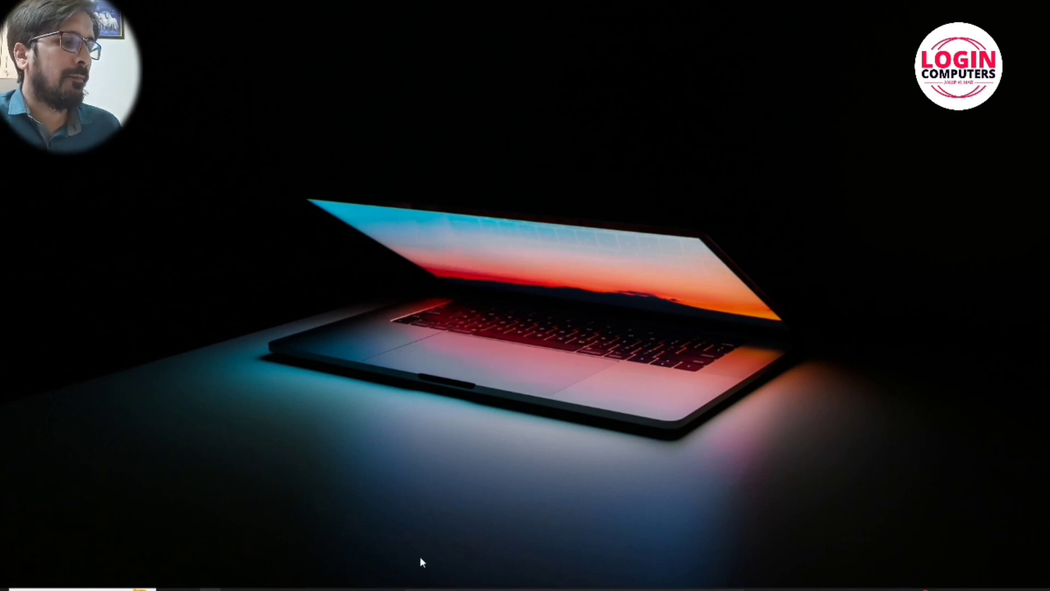
Repeat the tree command from the Run dialog several times, leaving the desktop clear
{"action": "key", "text": "super+r"}
{"action": "key", "text": "Return"}
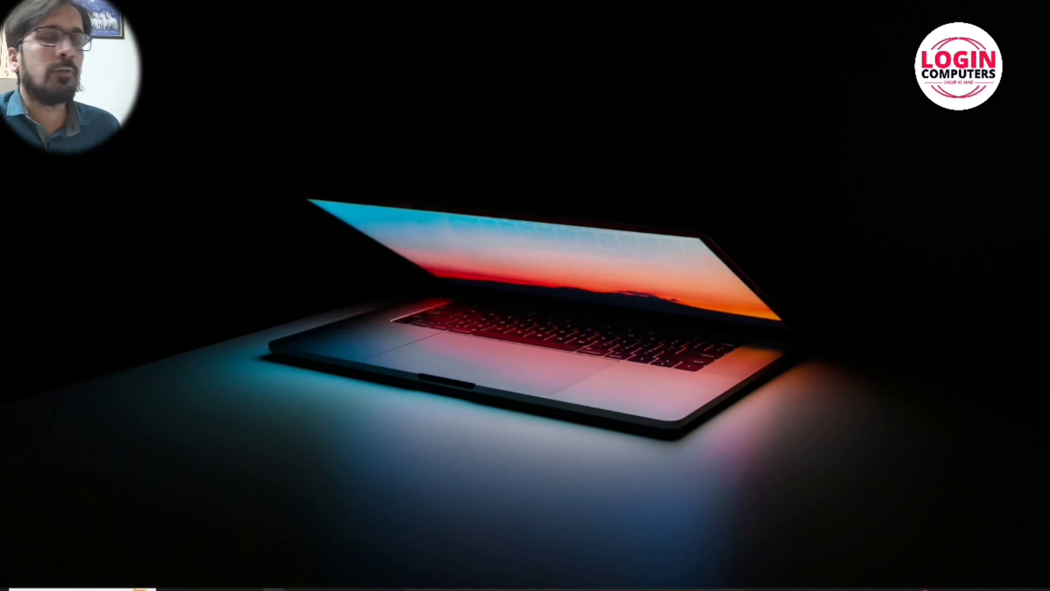
{"action": "key", "text": "super+r"}
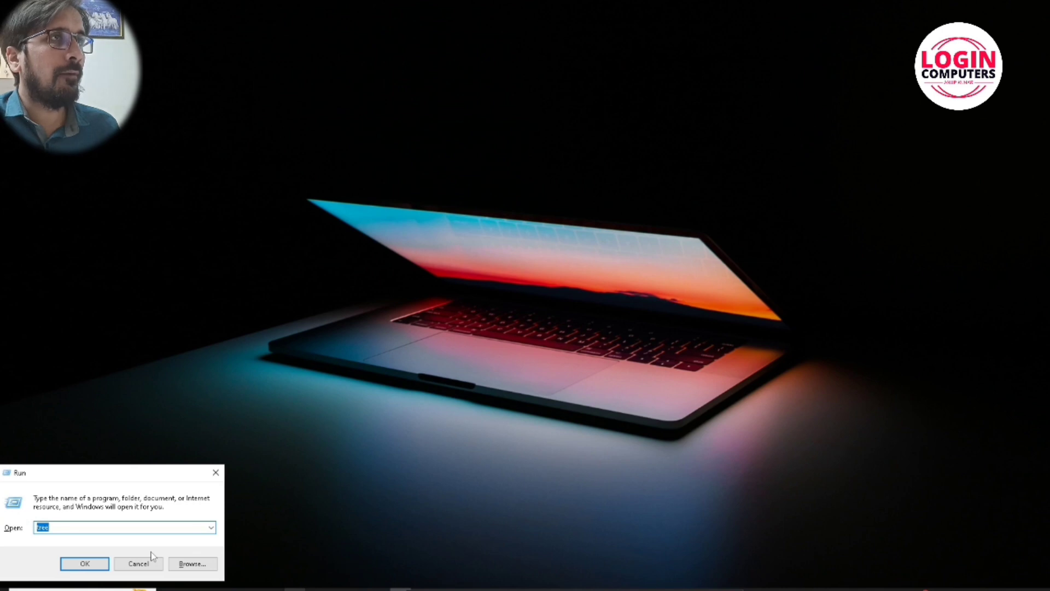
{"action": "left_click", "coordinate": [151, 555]}
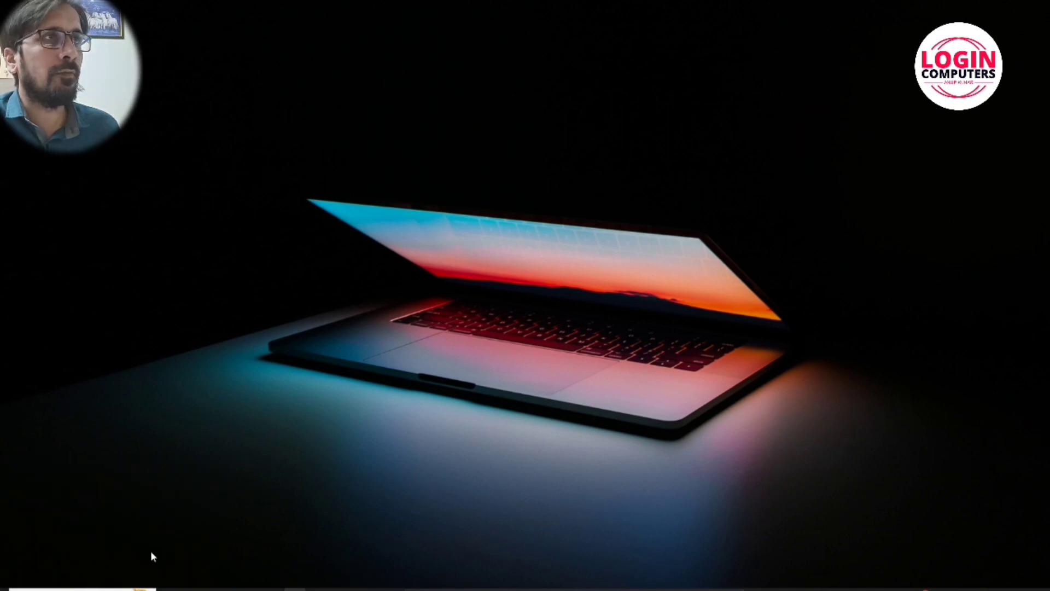
{"action": "key", "text": "super+r"}
{"action": "key", "text": "Escape"}
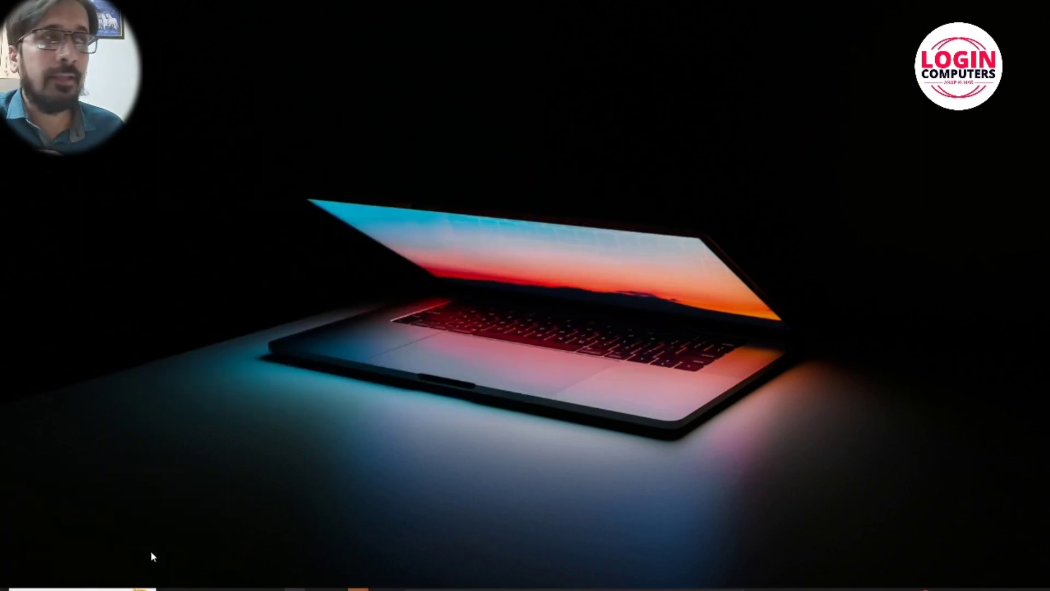
{"action": "key", "text": "super+r"}
{"action": "key", "text": "Return"}
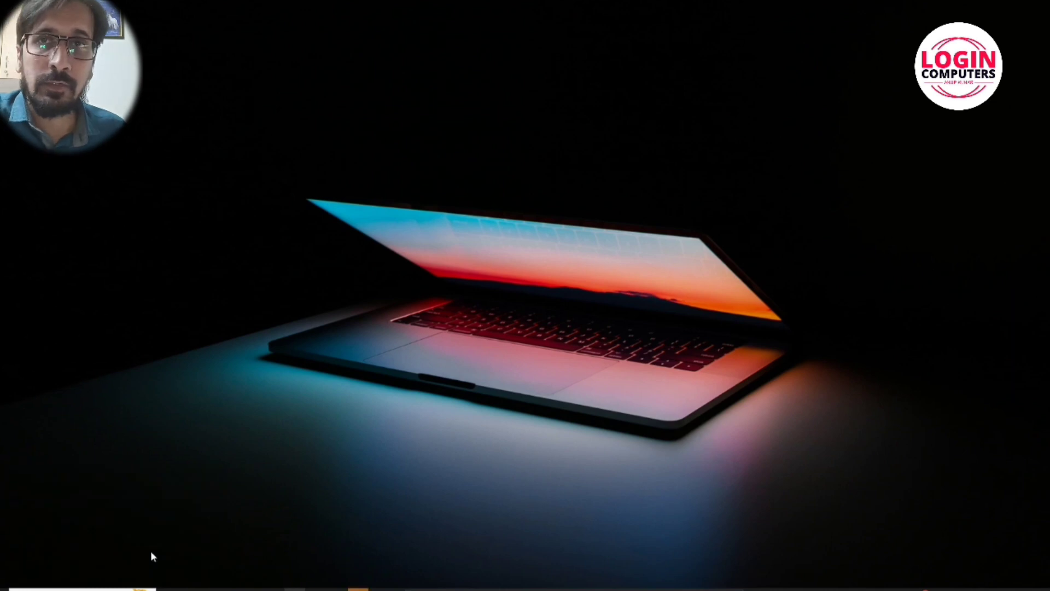